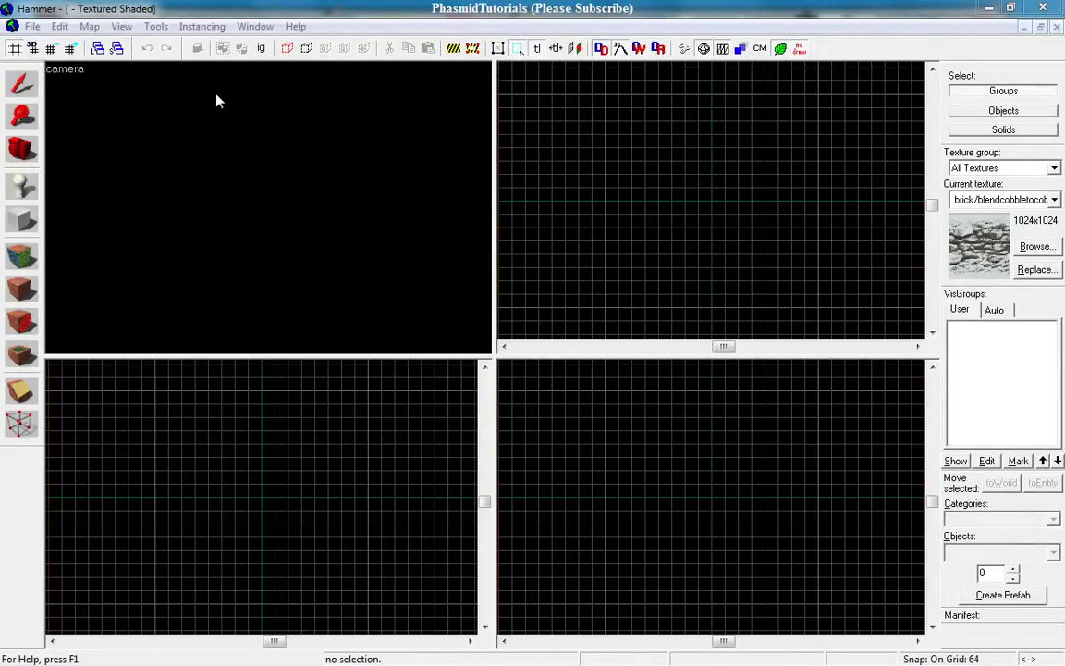
- Draw a block outline 384 units wide, 320 units deep and 256 units high across the 2D views
left_click(23, 221)
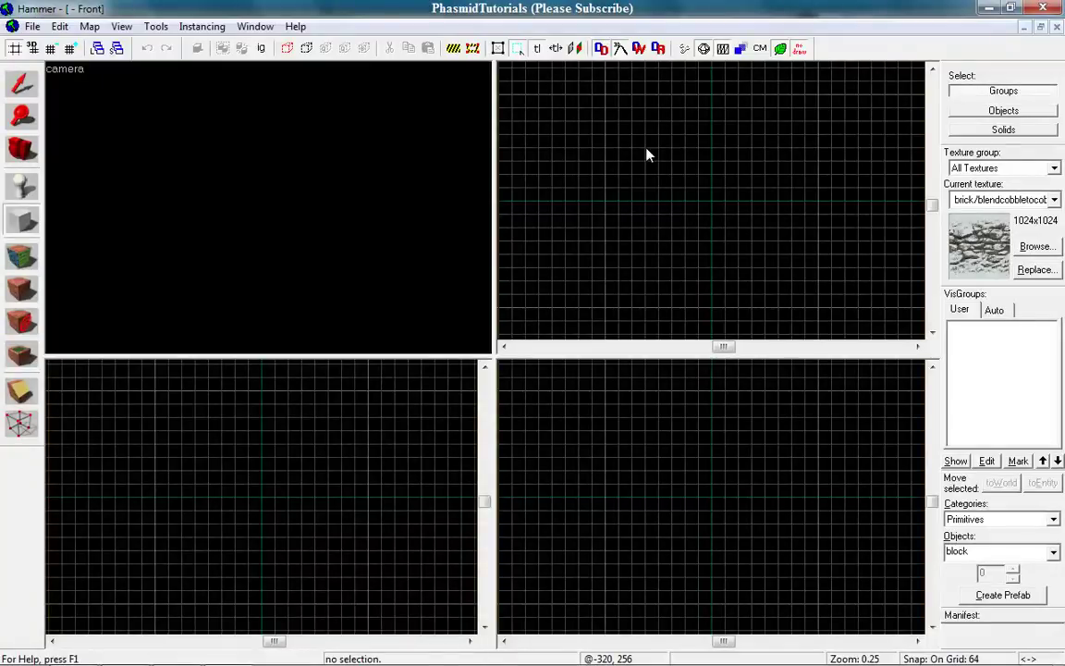
left_click_drag(648, 153, 724, 221)
scroll(324, 201, "down", 7)
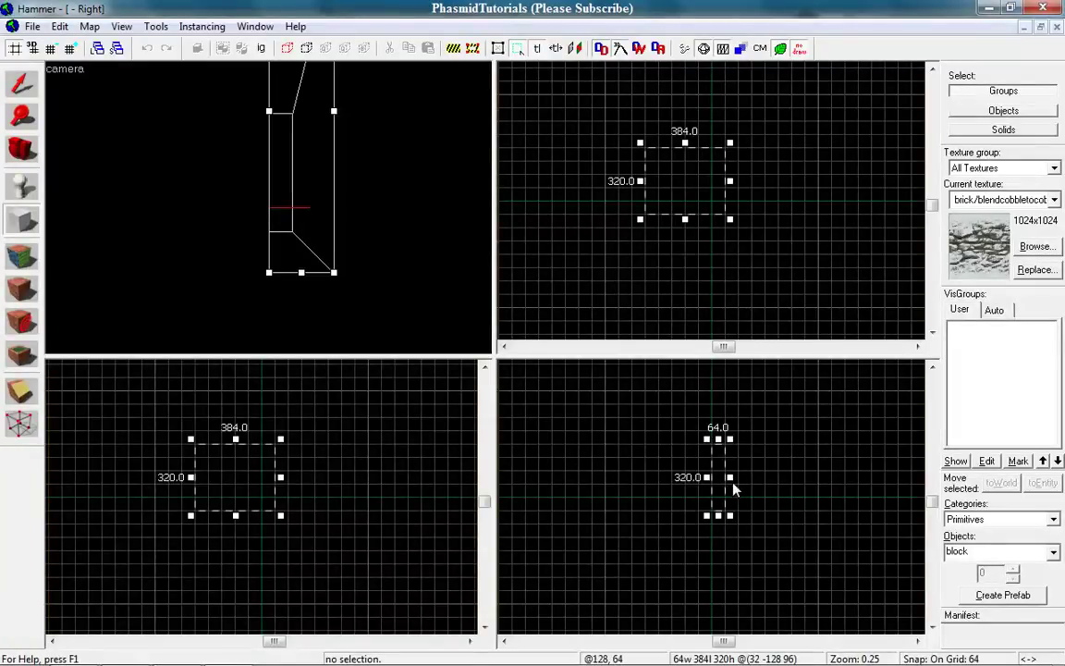
left_click_drag(731, 478, 780, 477)
key("d")
key("s")
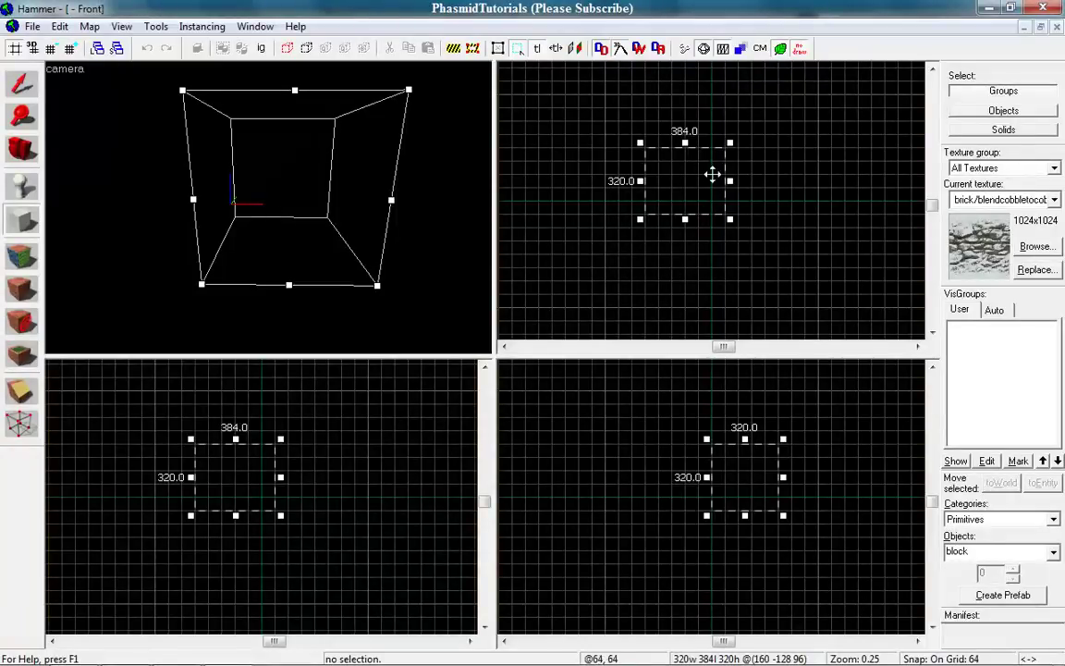
left_click_drag(686, 140, 686, 155)
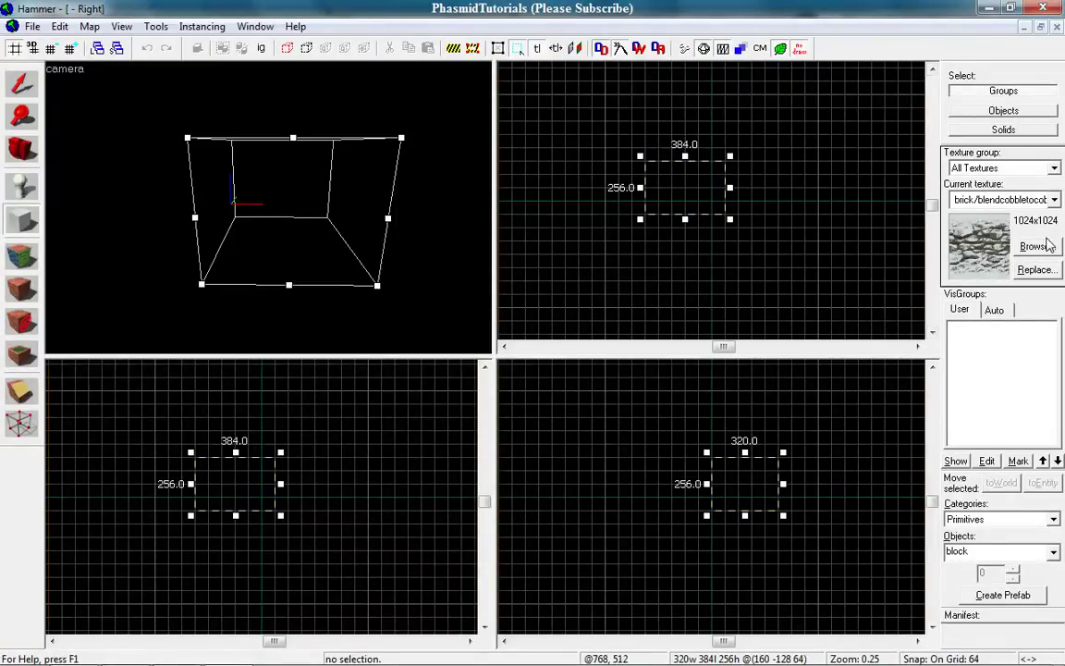
- Filter the textures by "concrete", choose concrete/computerwall003d and create the block with it
left_click(1034, 247)
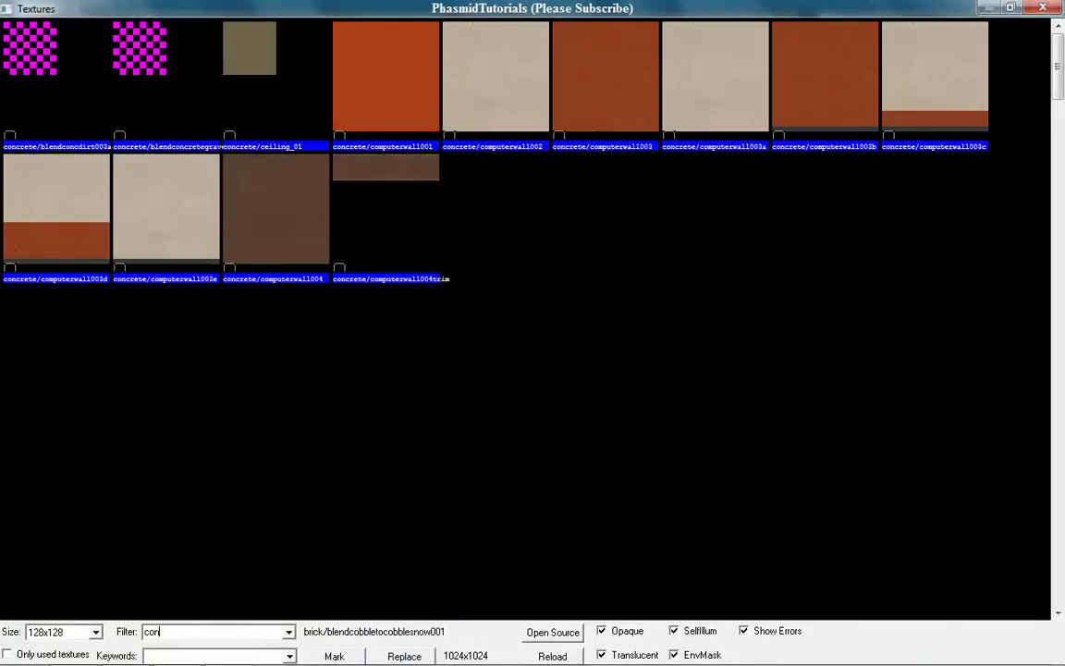
type("concrete")
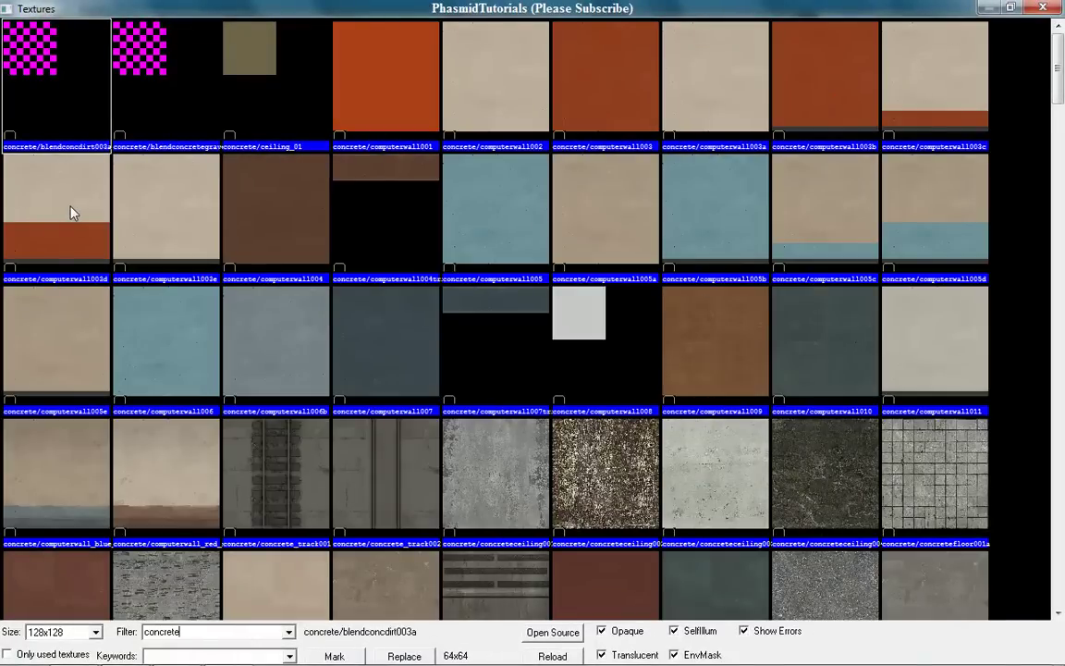
double_click(73, 212)
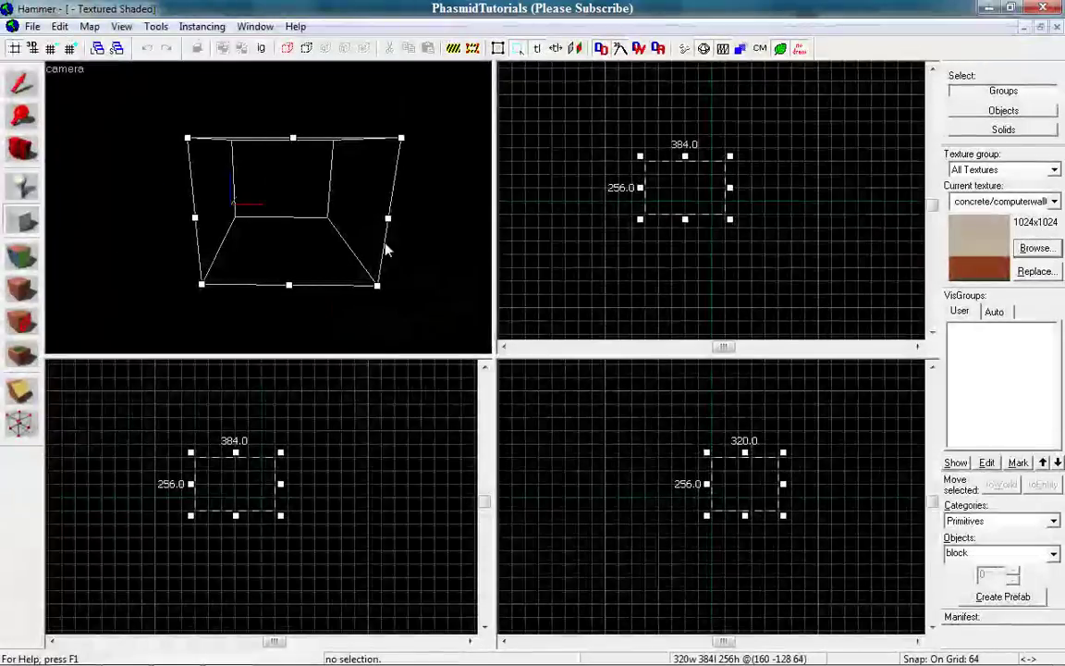
key("Return")
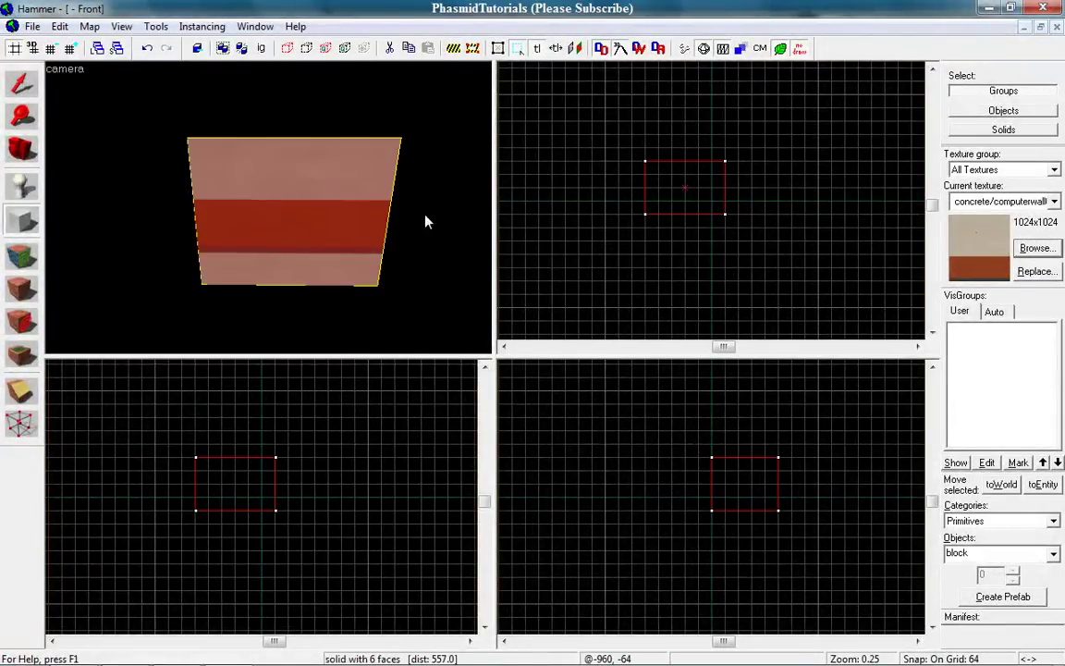
- Examine how the wall texture lies on the block's sides from several angles in the 3D view
scroll(269, 207, "up", 3)
key("d")
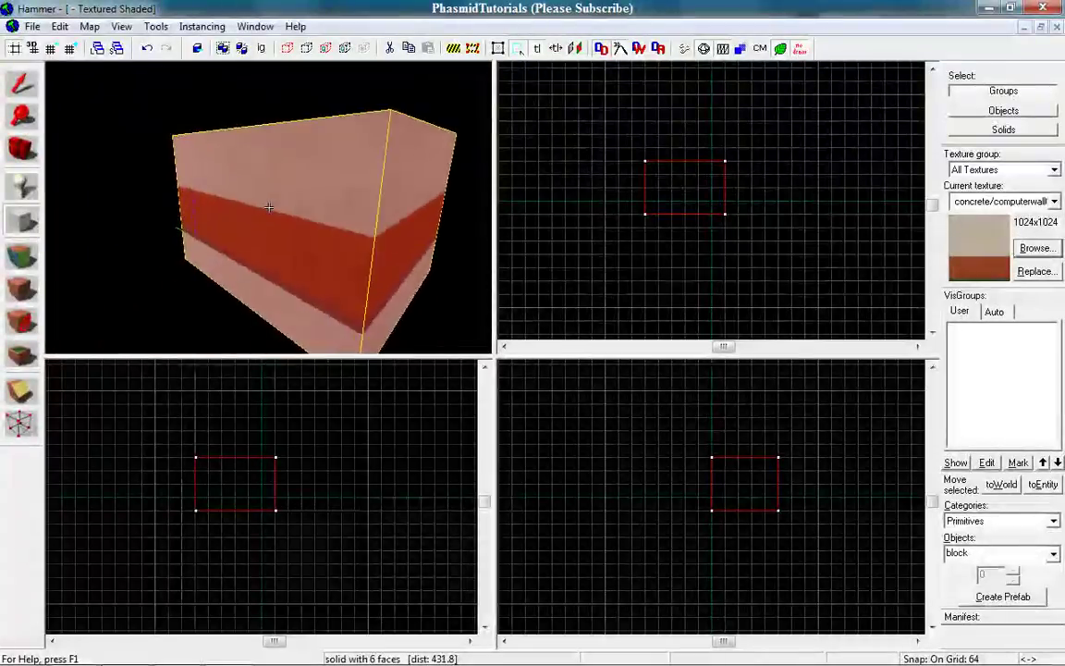
key("a")
key("w")
key("a")
key("s")
key("d")
key("w")
key("s")
key("Right")
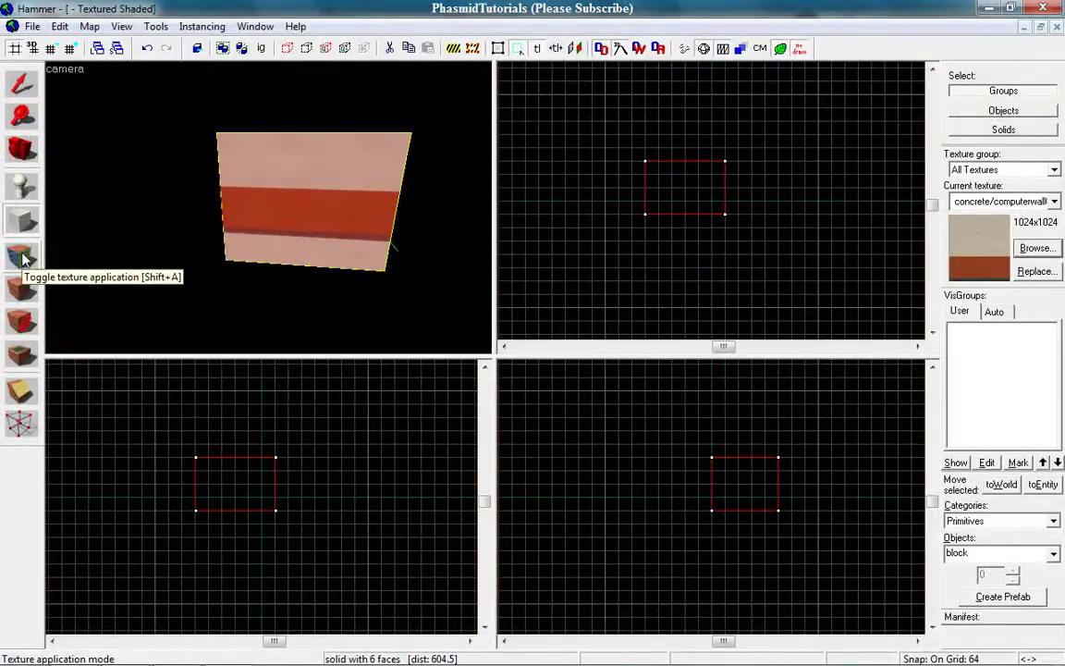
- Justify the texture to the top on all six faces of the block
left_click(23, 259)
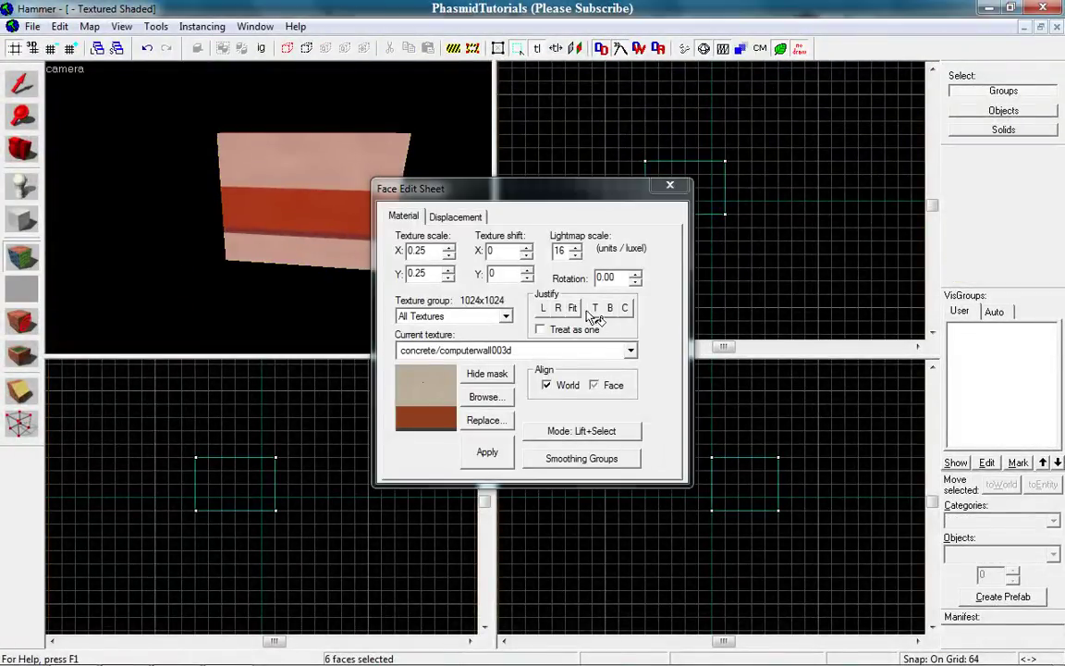
left_click(595, 311)
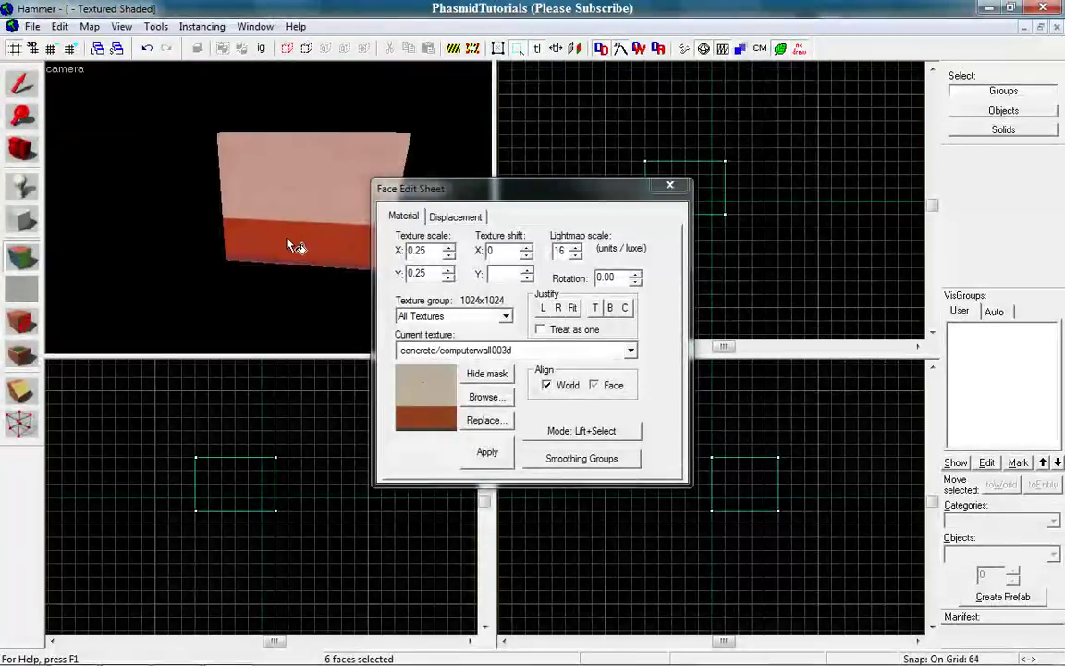
left_click(668, 186)
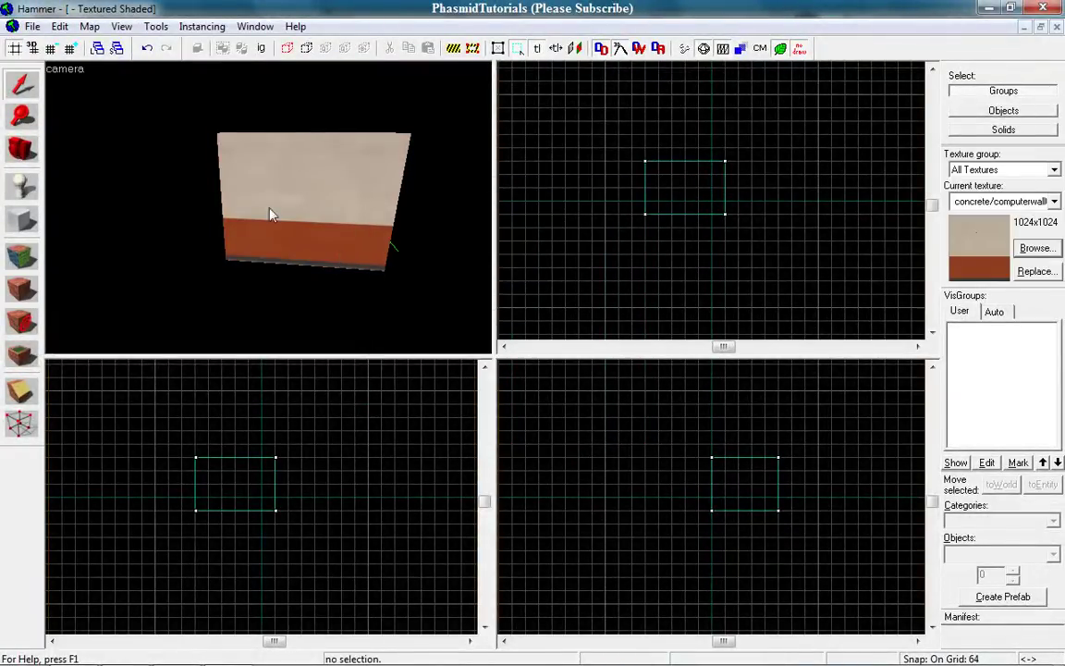
- Hollow the block outward into a room with walls 2 units thick
scroll(268, 207, "up", 4)
key("d")
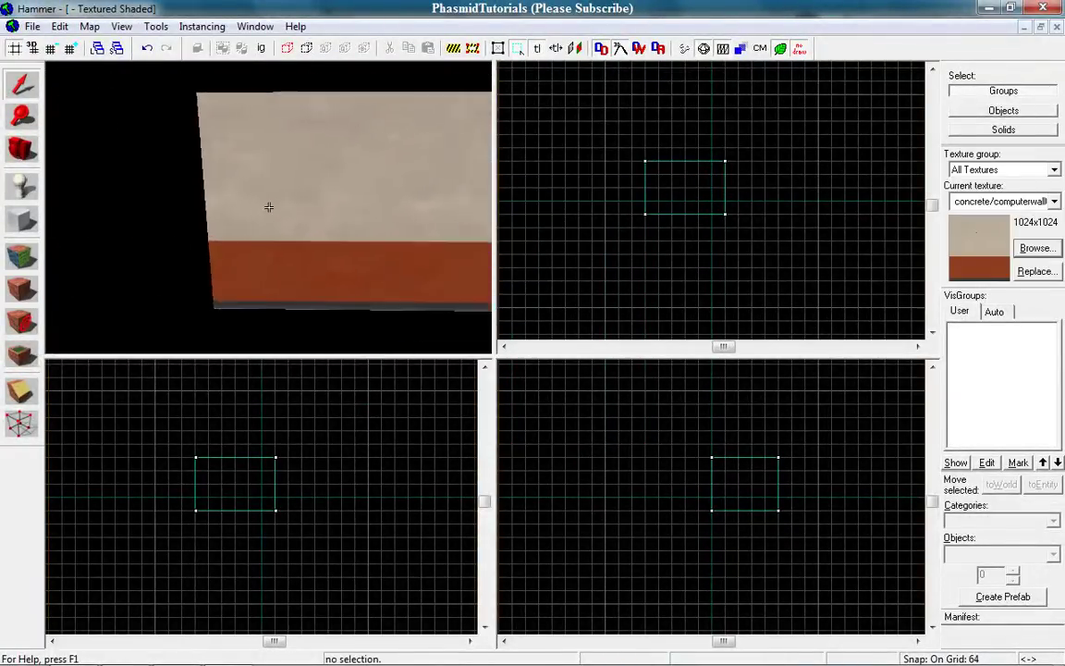
key("a")
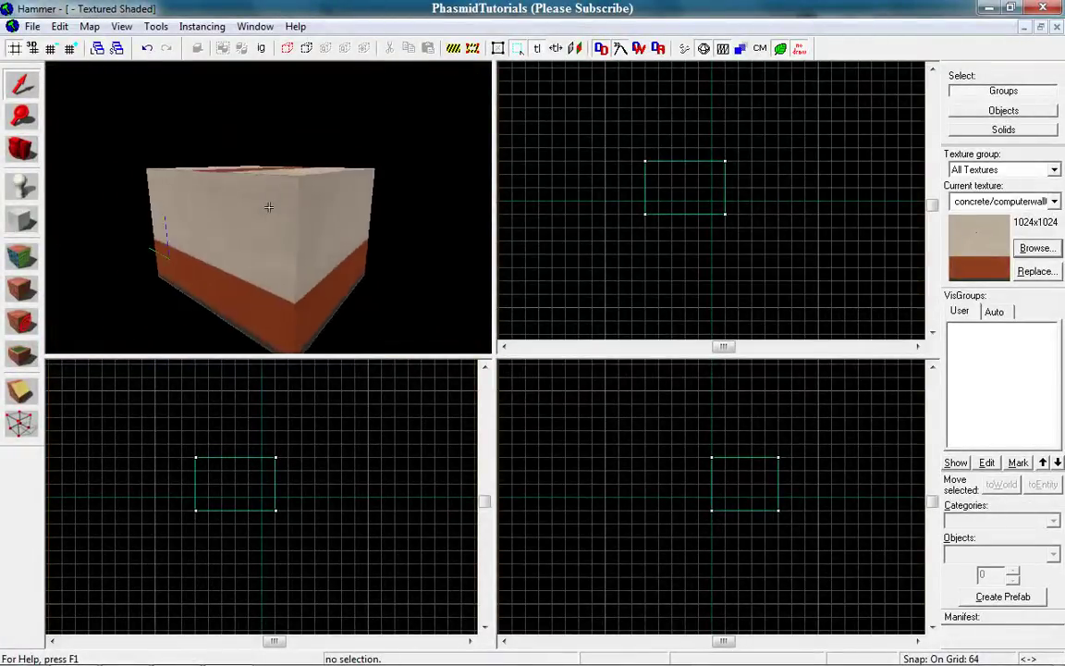
key("w")
scroll(268, 207, "down", 4)
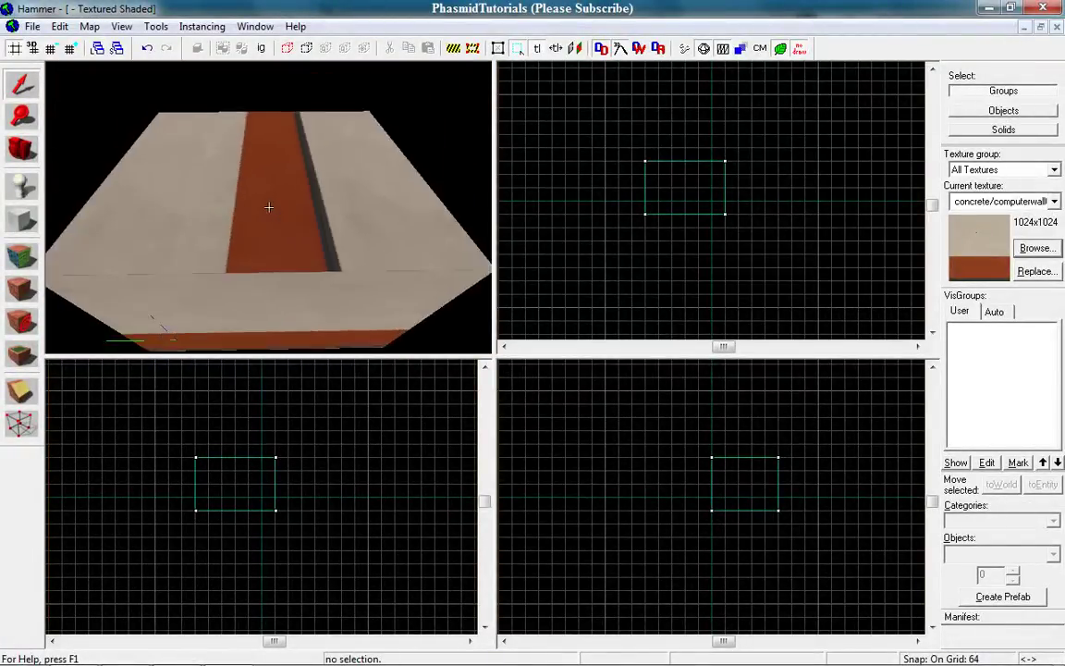
left_click(268, 208)
scroll(268, 207, "up", 5)
key("w")
key("s")
key("w")
key("z")
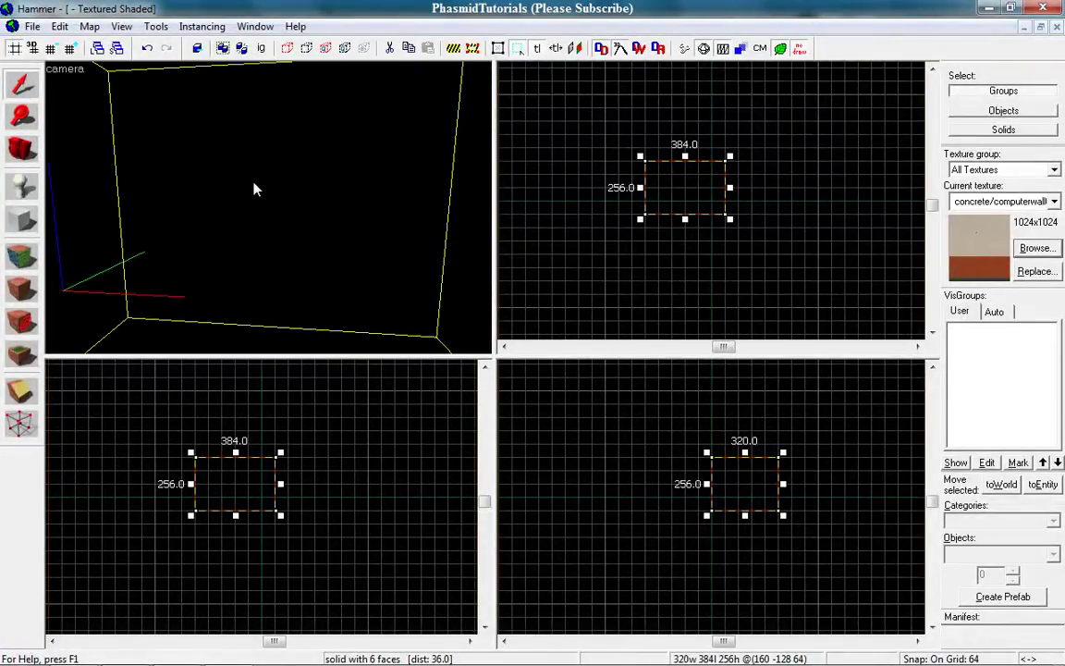
left_click(152, 27)
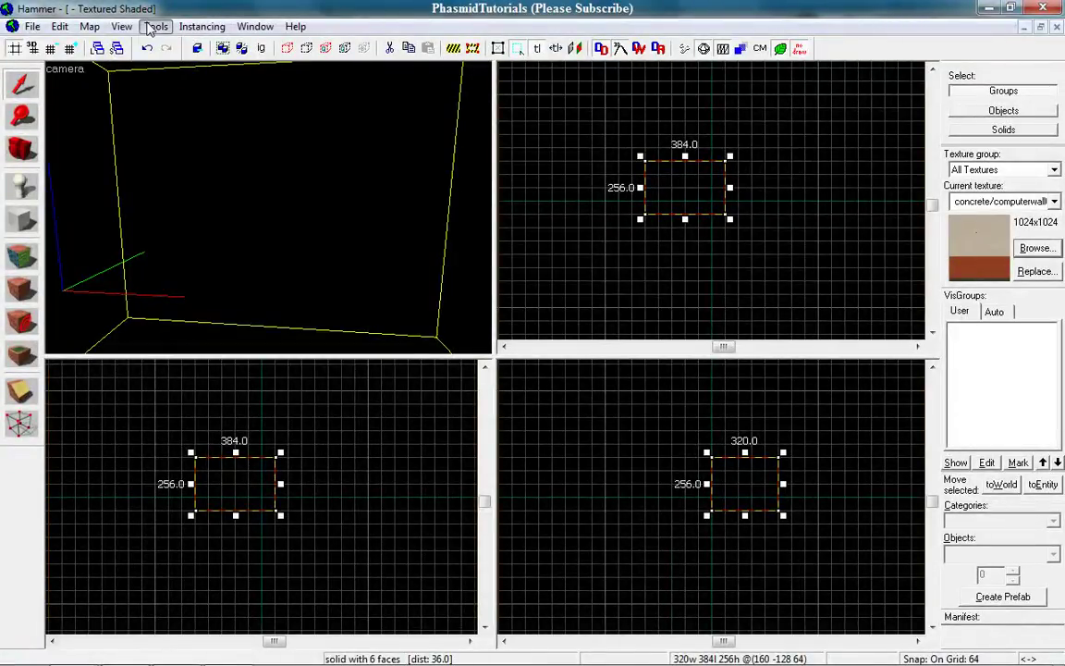
left_click(171, 64)
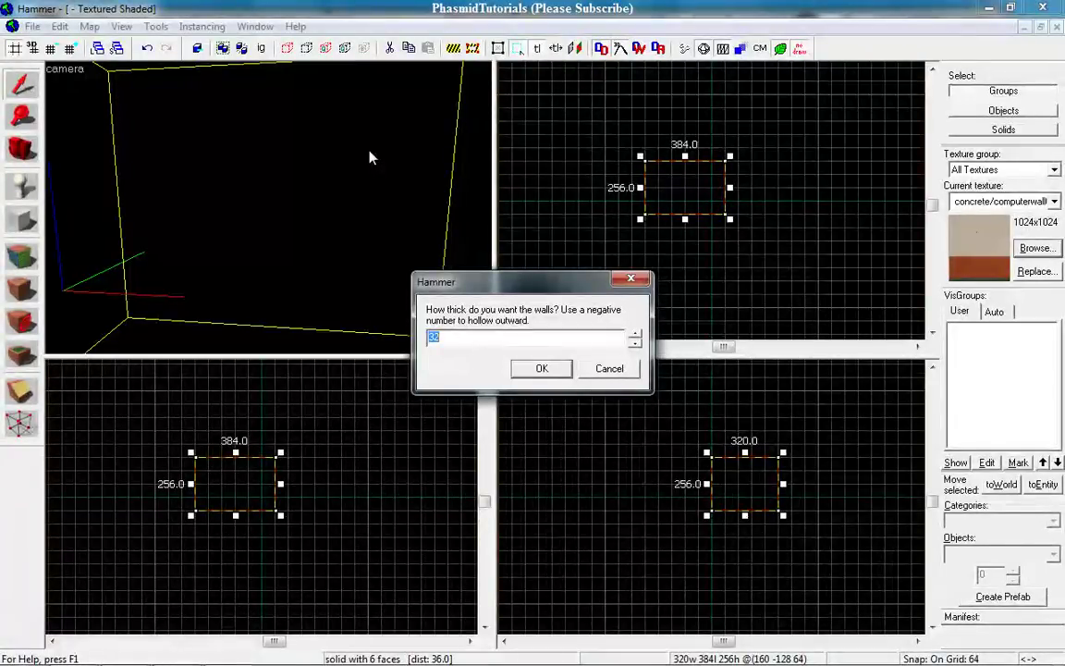
key("Return")
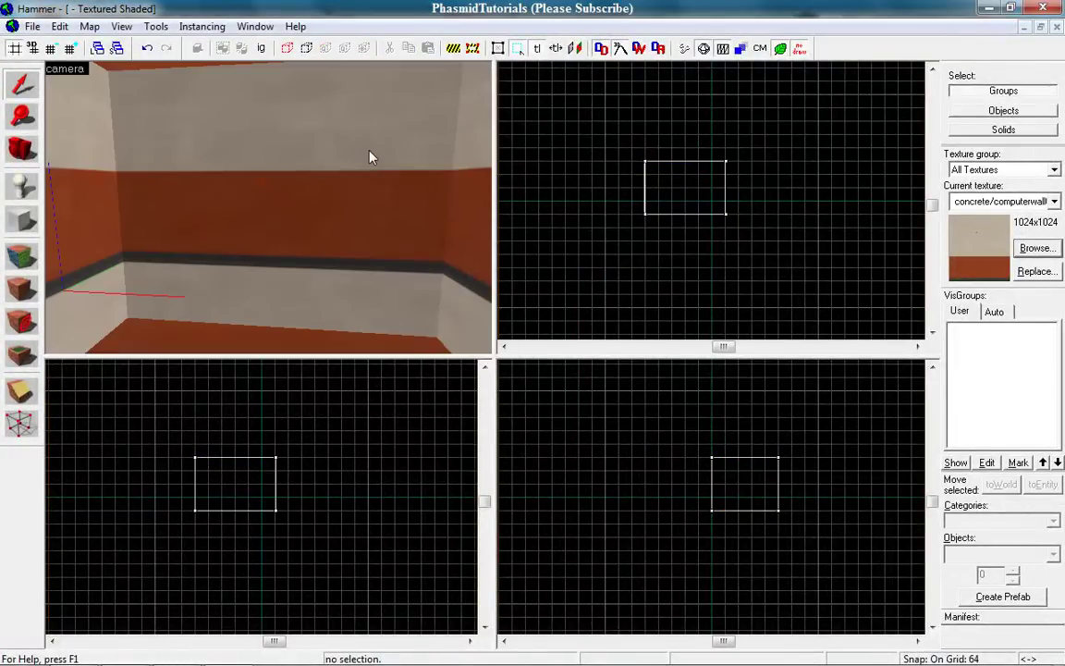
- Justify the wall texture to the top on all faces of the hollowed room
key("z")
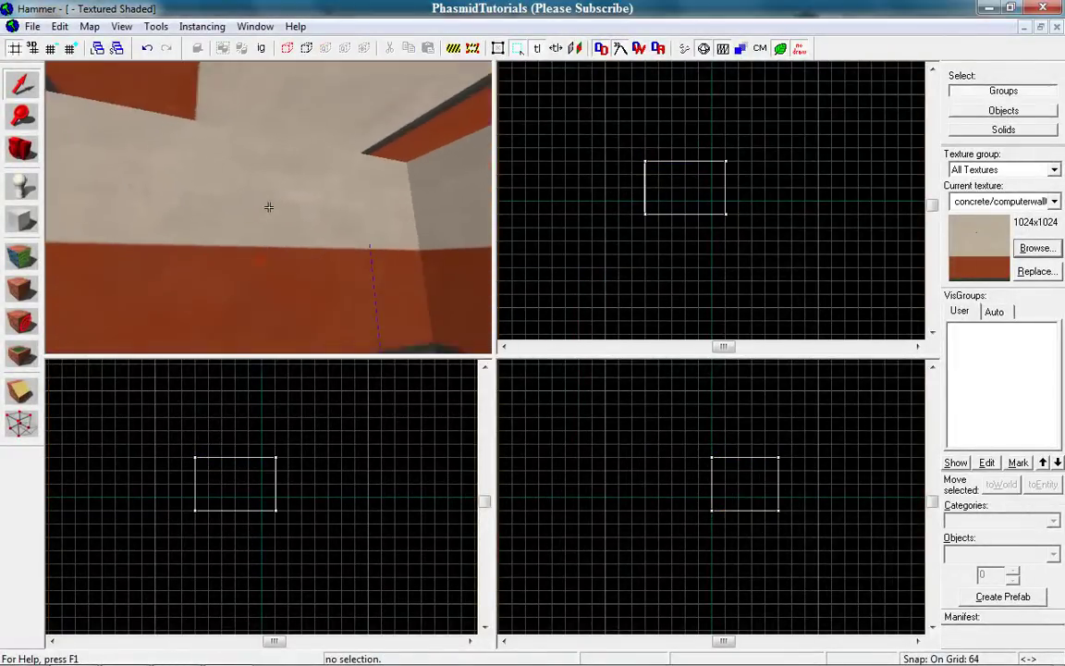
key("s")
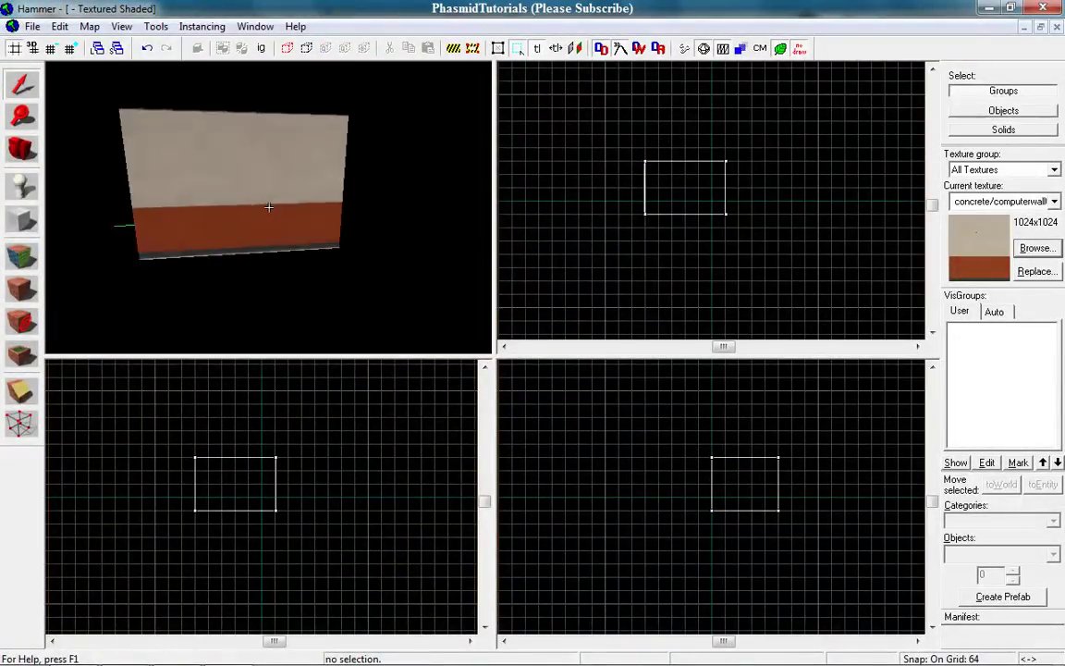
key("w")
key("w")
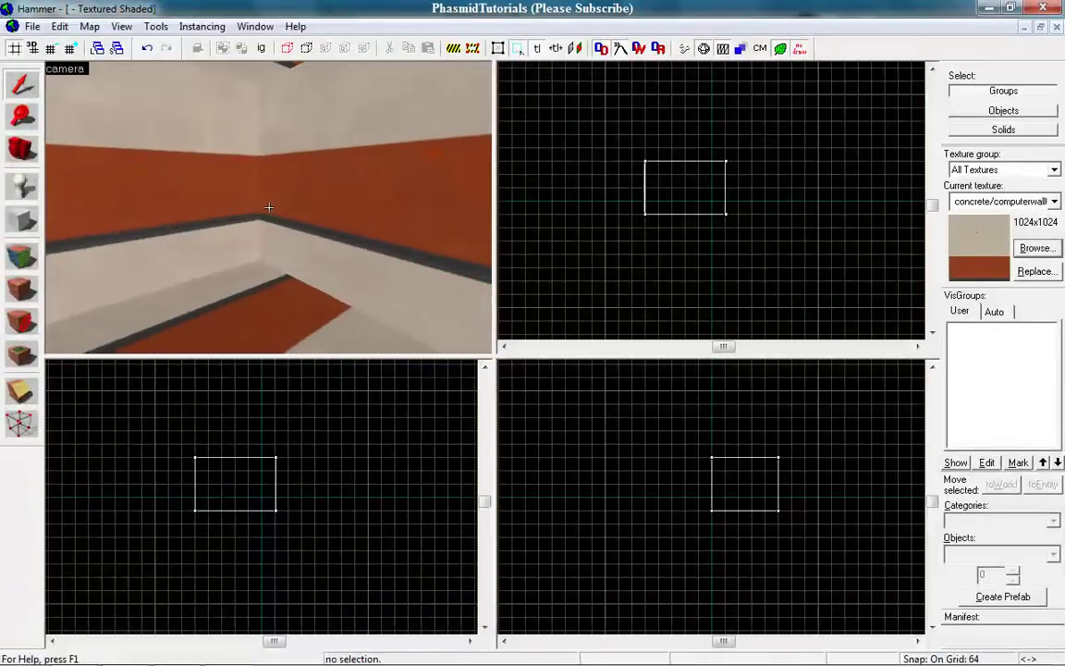
left_click(268, 207)
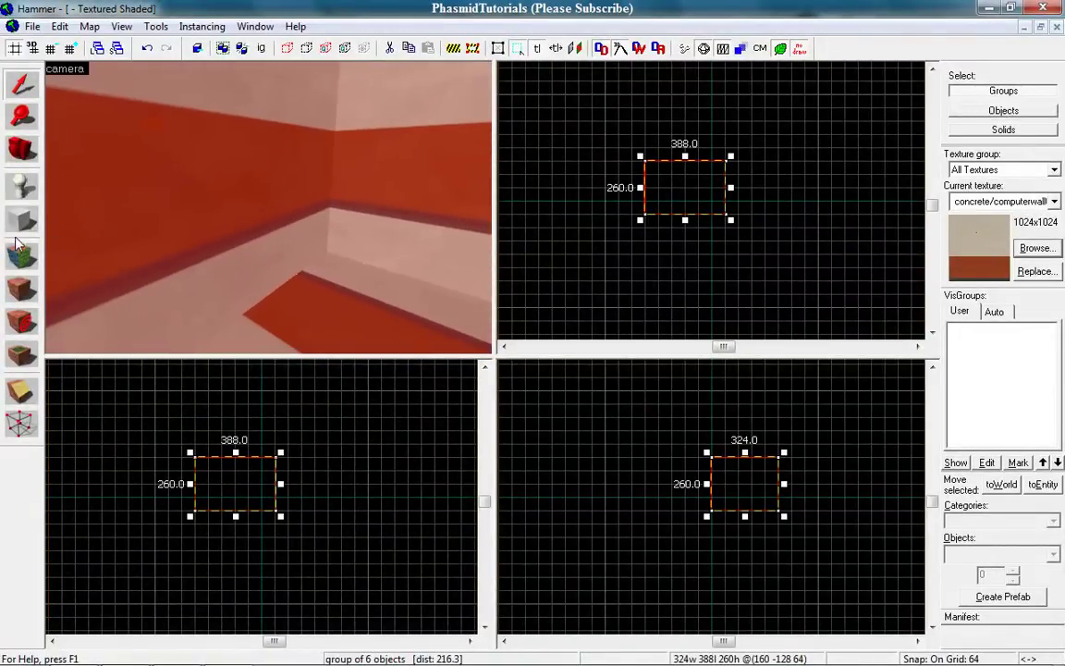
left_click(20, 249)
left_click(593, 310)
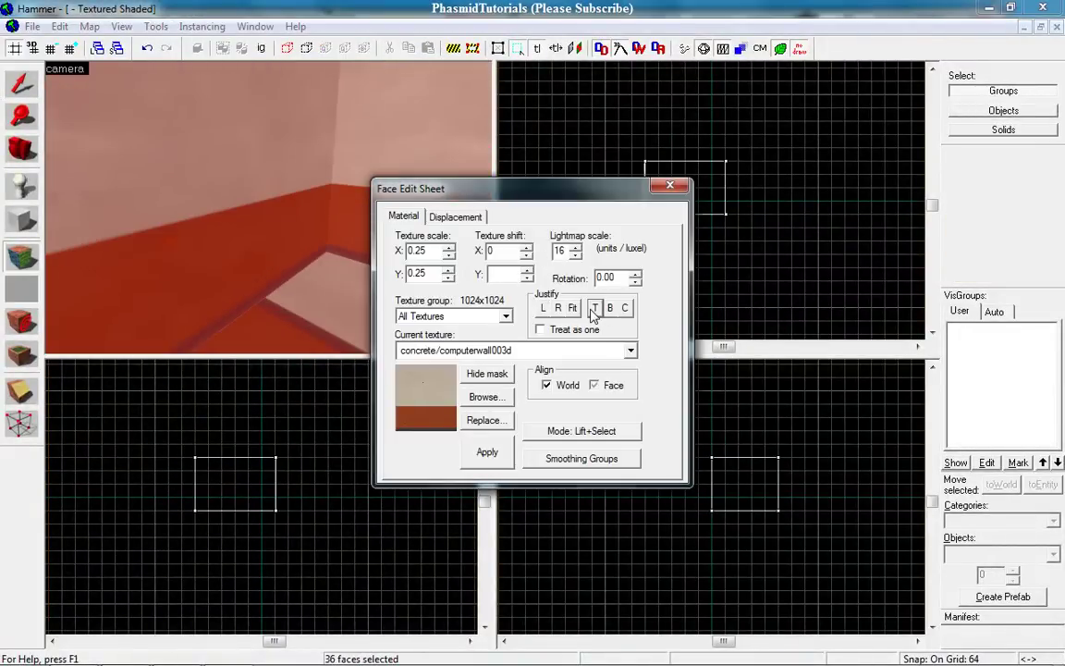
key("z")
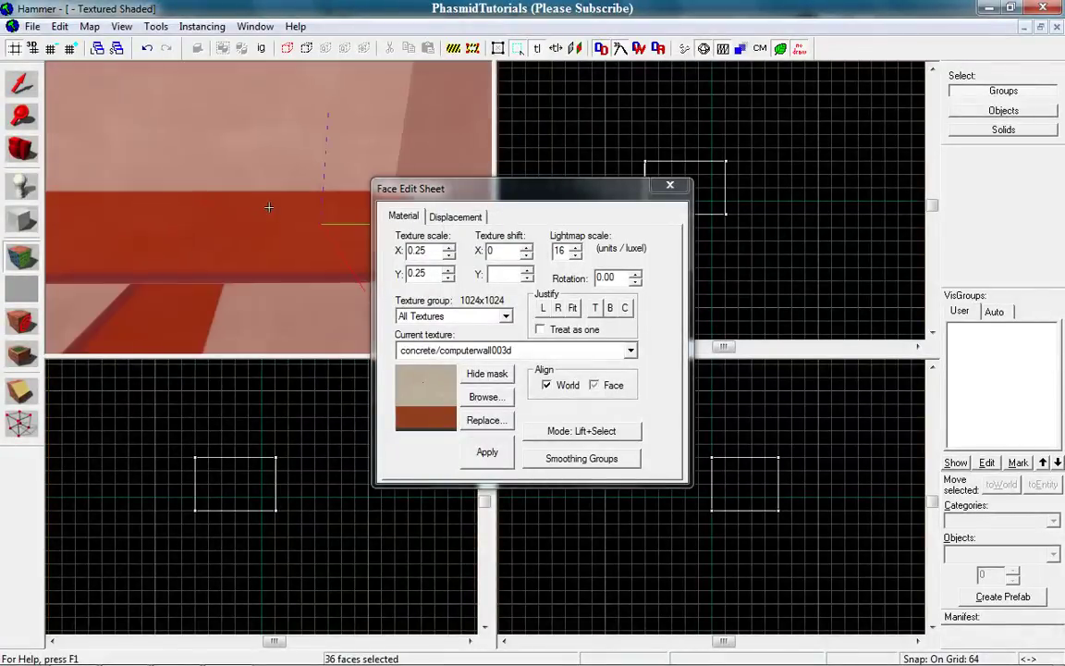
left_click(670, 186)
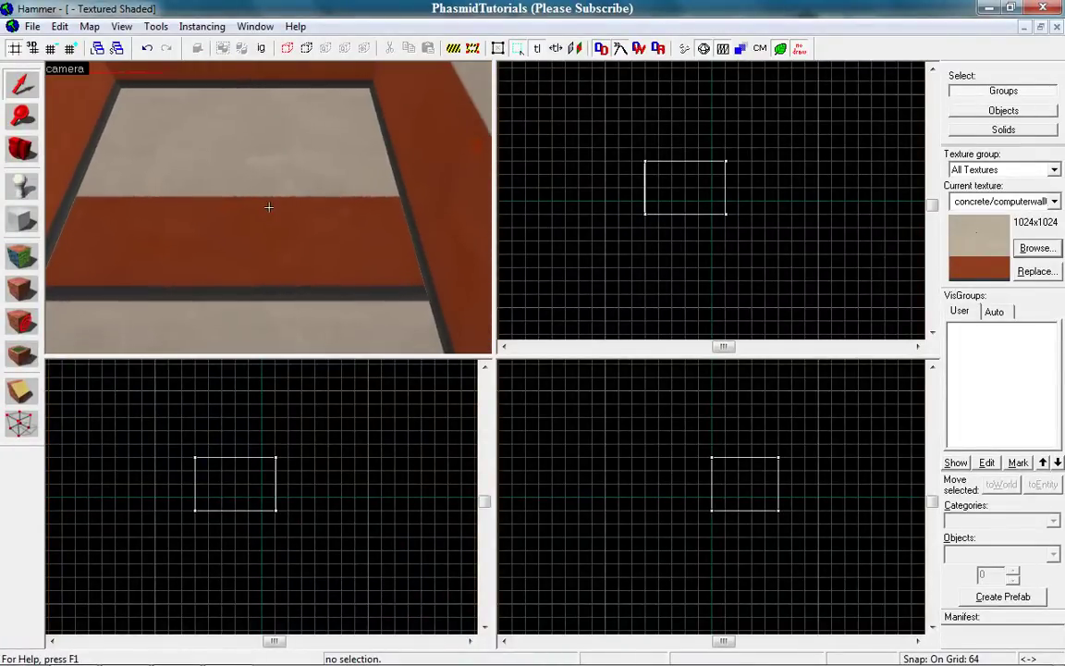
- Ungroup the hollowed room into separate brushes and select its floor and a side wall individually
left_click(269, 207)
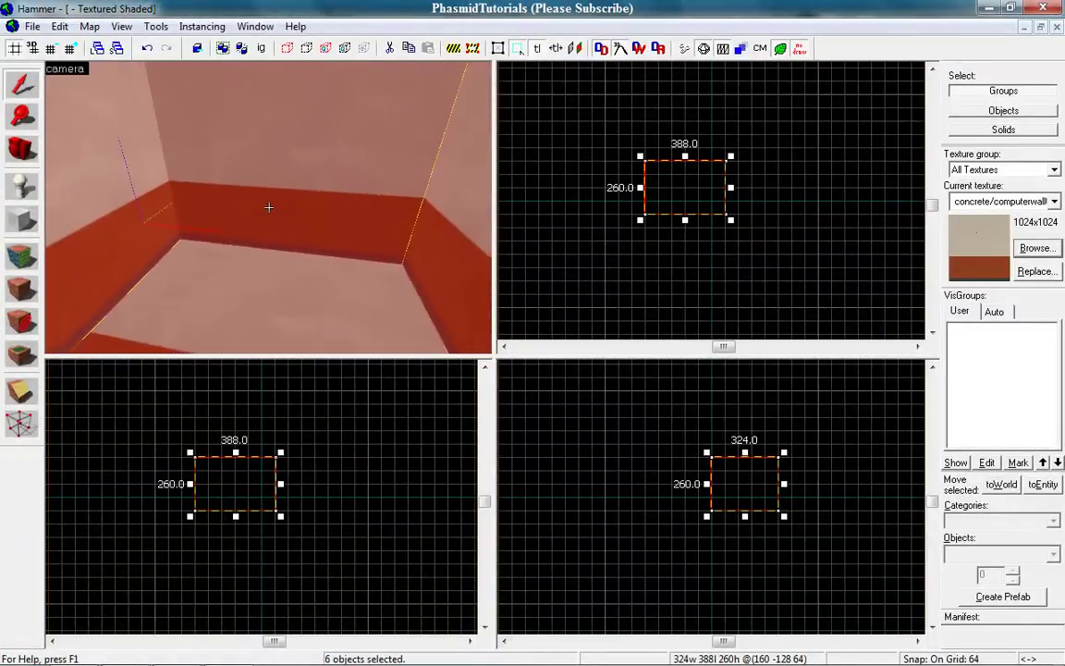
left_click(268, 207)
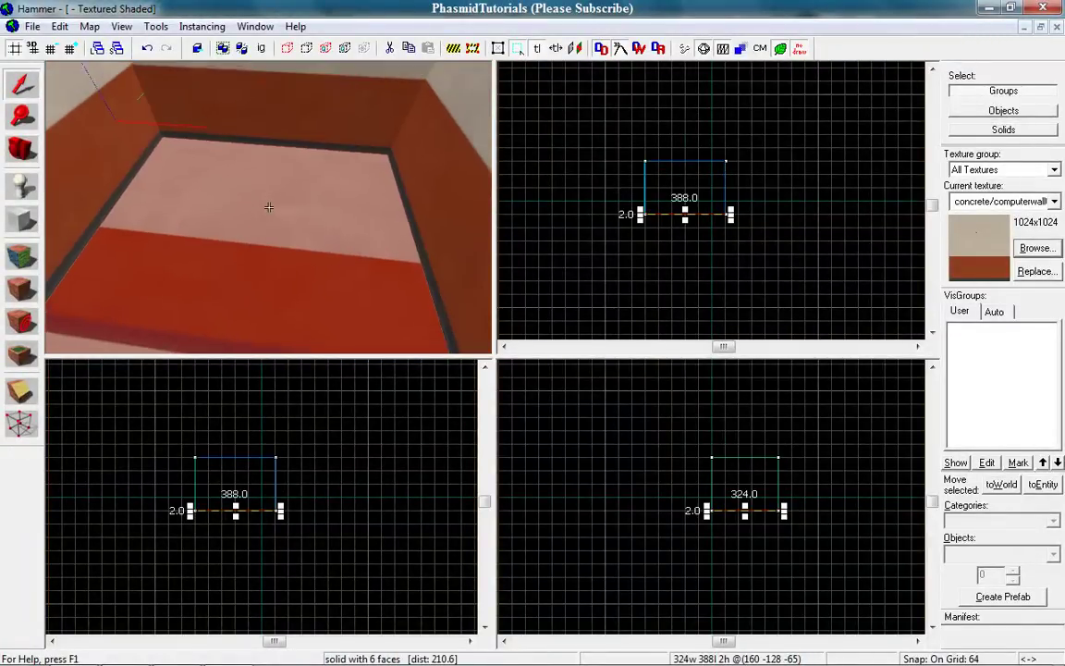
left_click(268, 208)
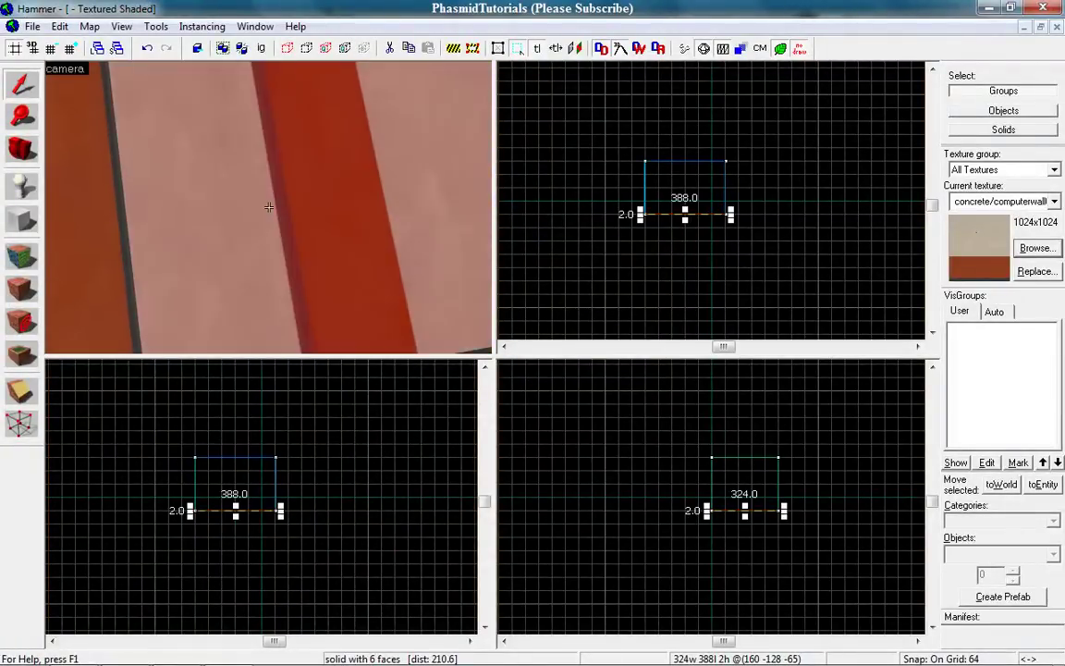
left_click(268, 207)
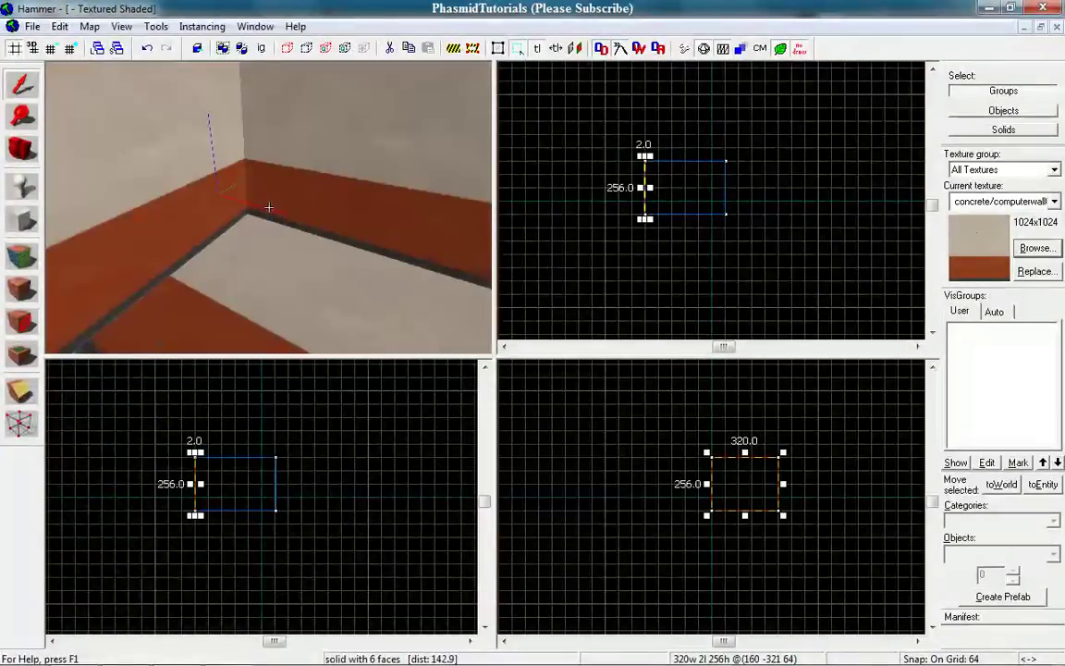
key("alt+Return")
left_click(788, 148)
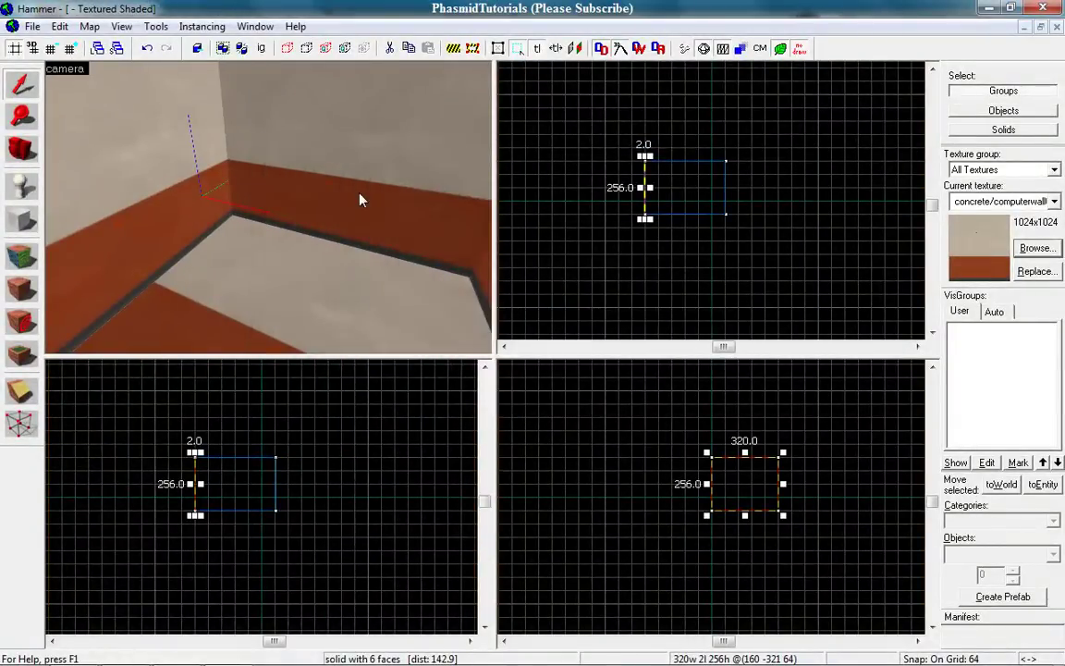
- Apply the concrete/computerwall003a texture to both the floor and the ceiling of the room
key("z")
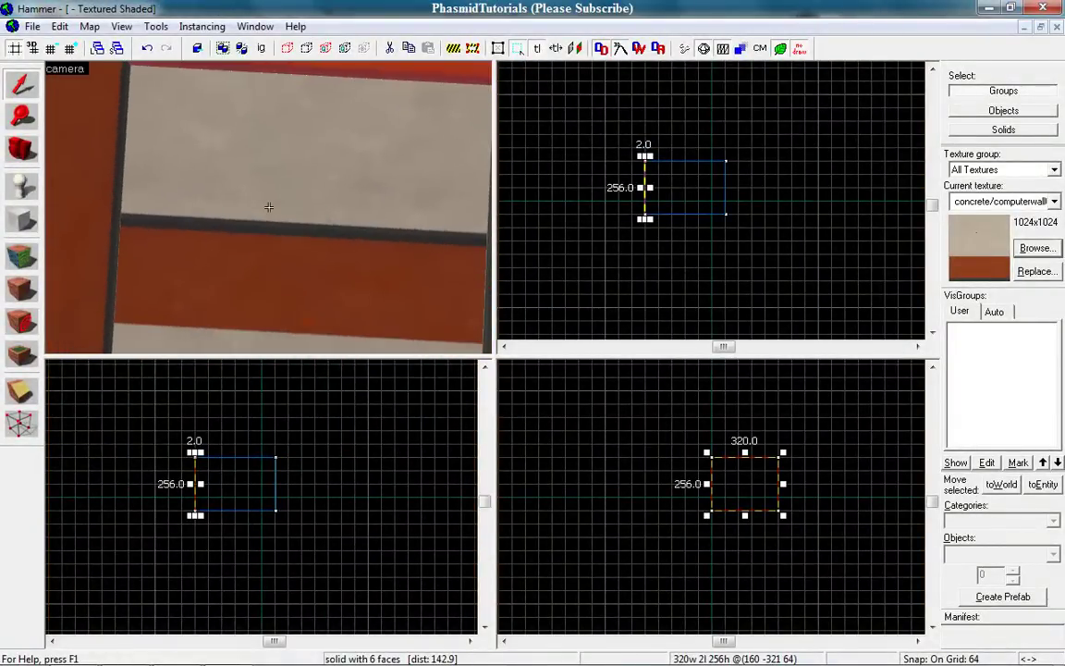
left_click(268, 207)
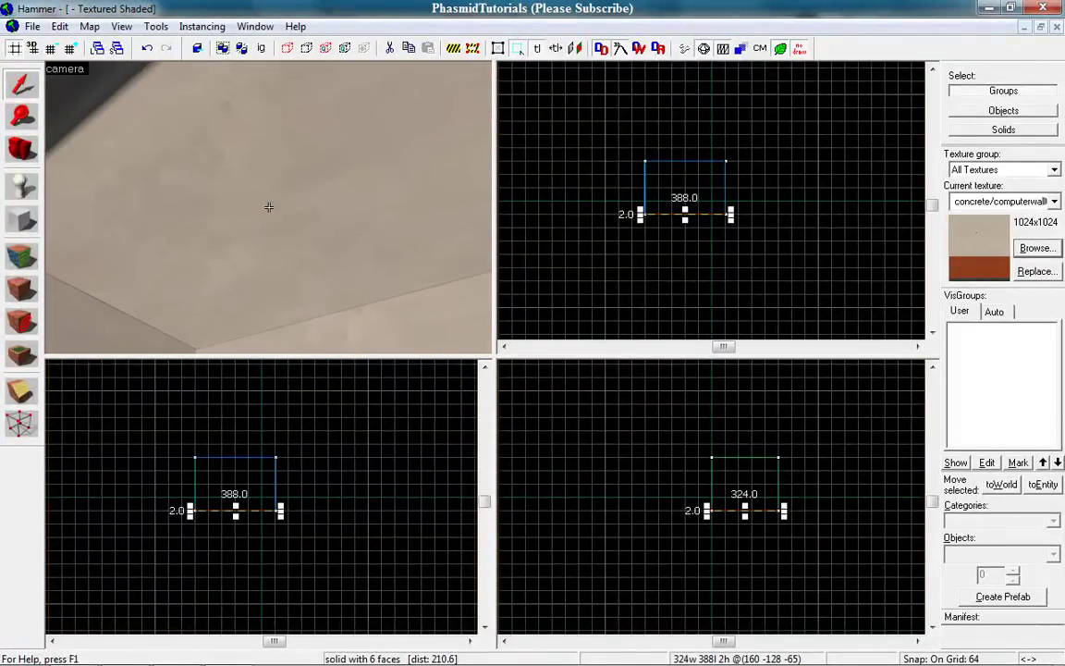
left_click(268, 207, "ctrl")
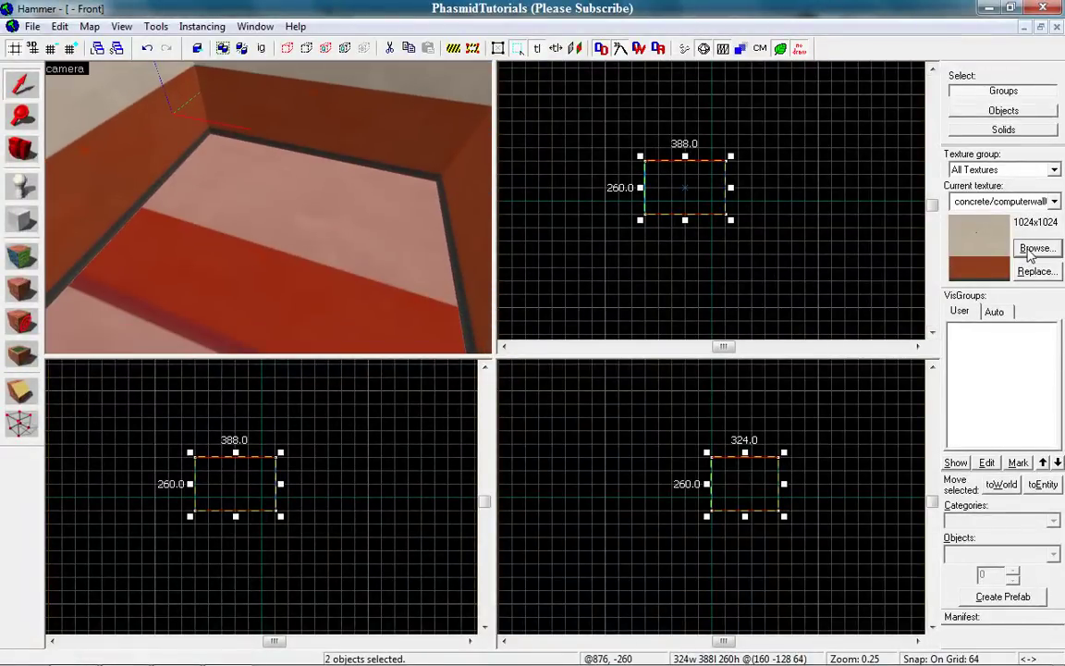
left_click(1034, 248)
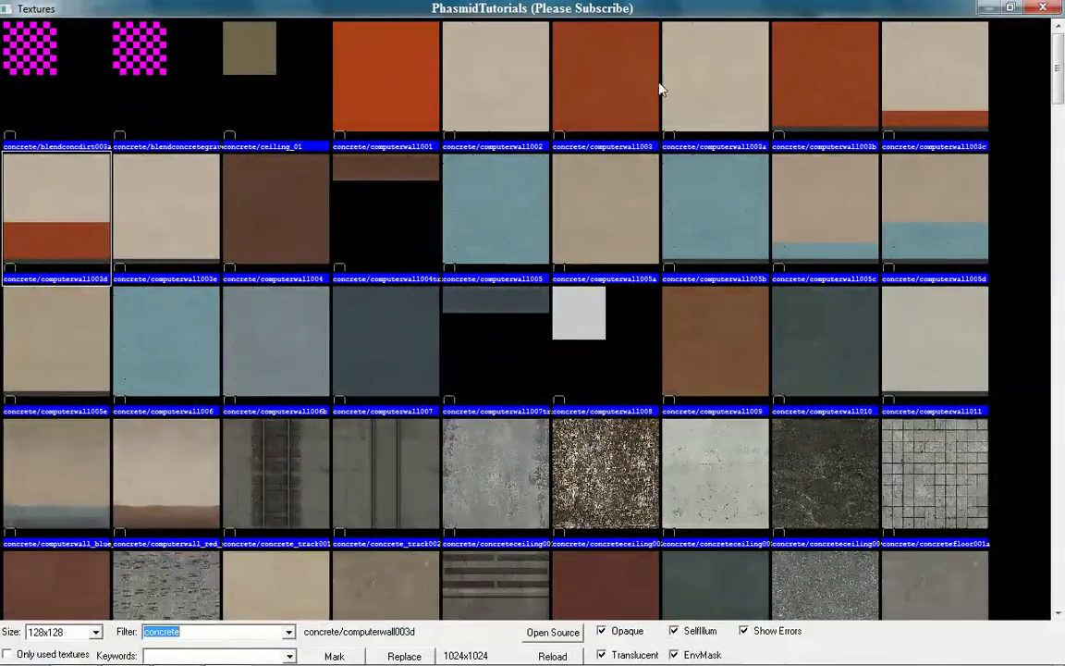
double_click(711, 88)
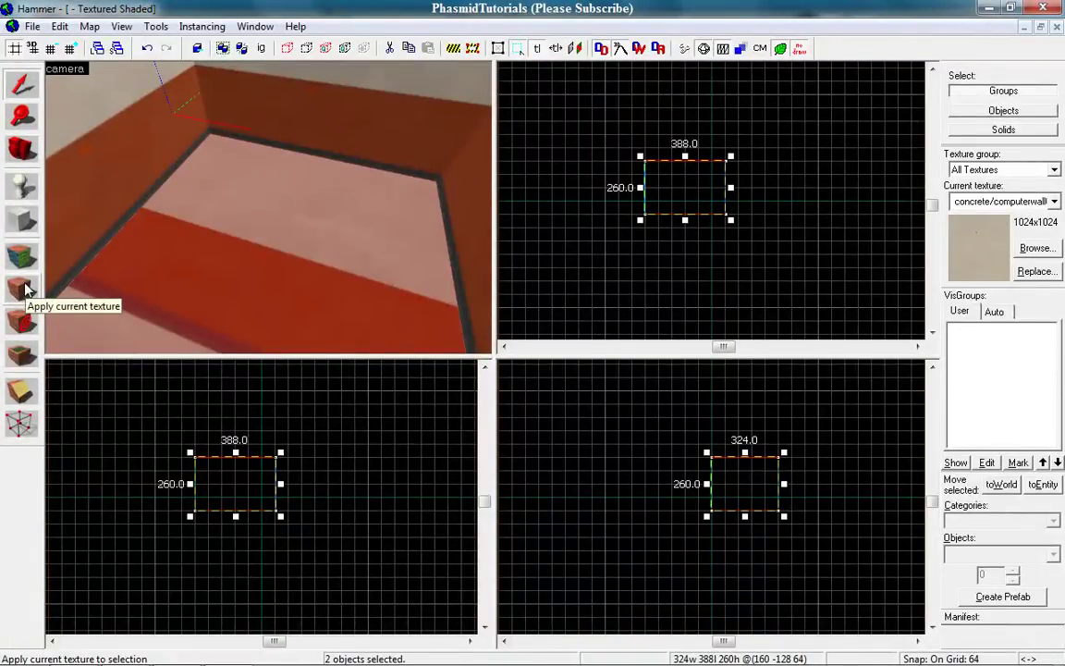
left_click(24, 289)
- Deselect the floor and ceiling and inspect their new texture from inside the room
key("z")
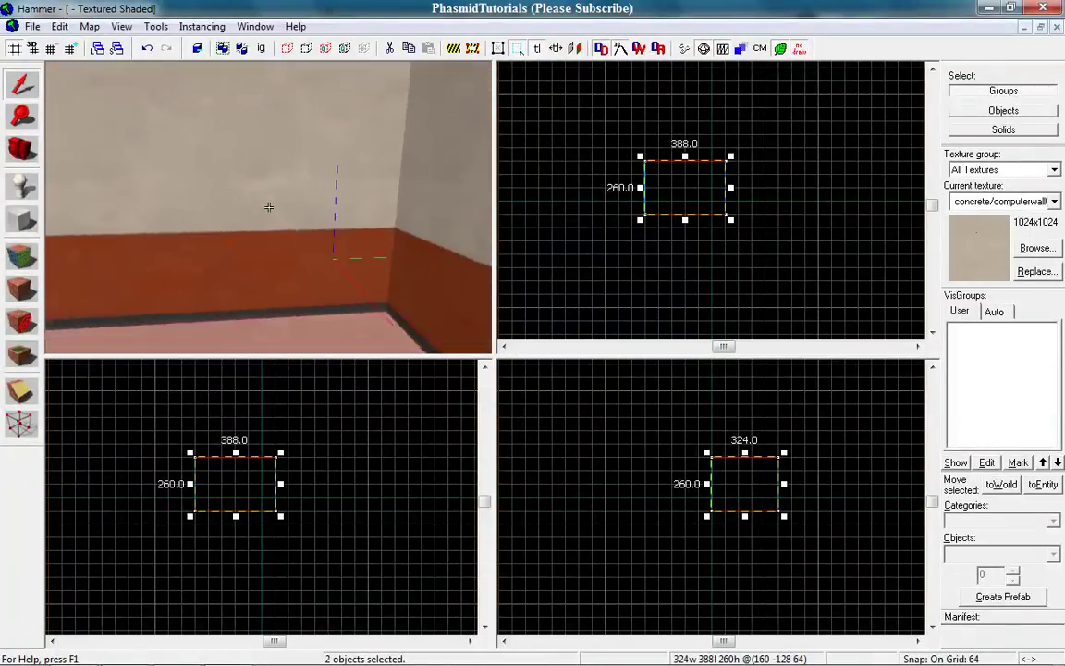
key("w")
left_click(270, 207)
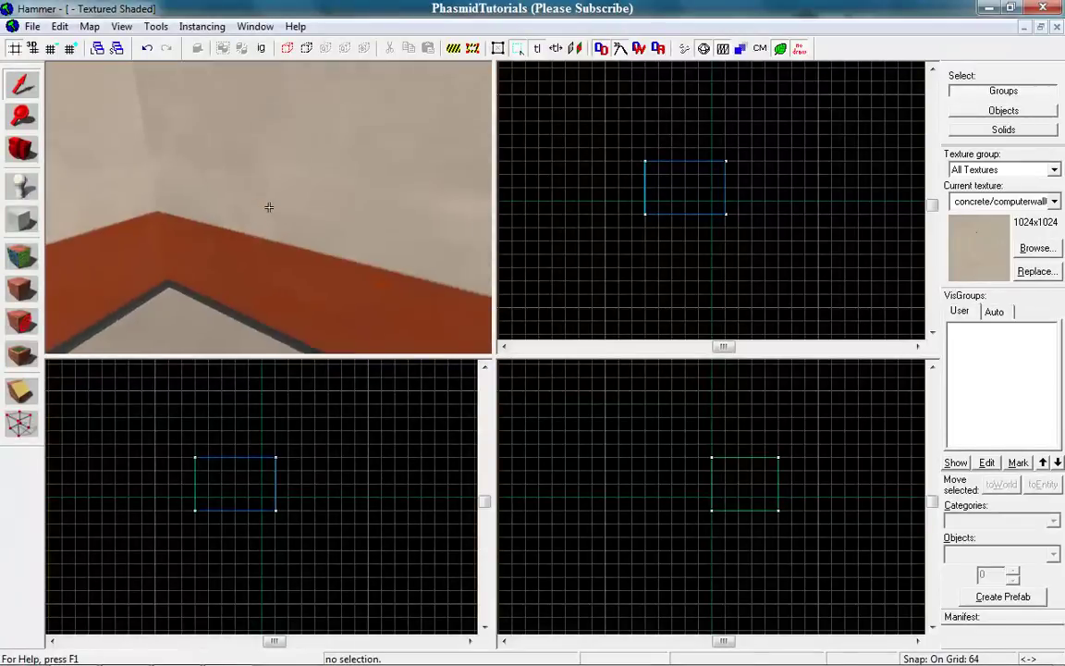
key("s")
key("d")
key("w")
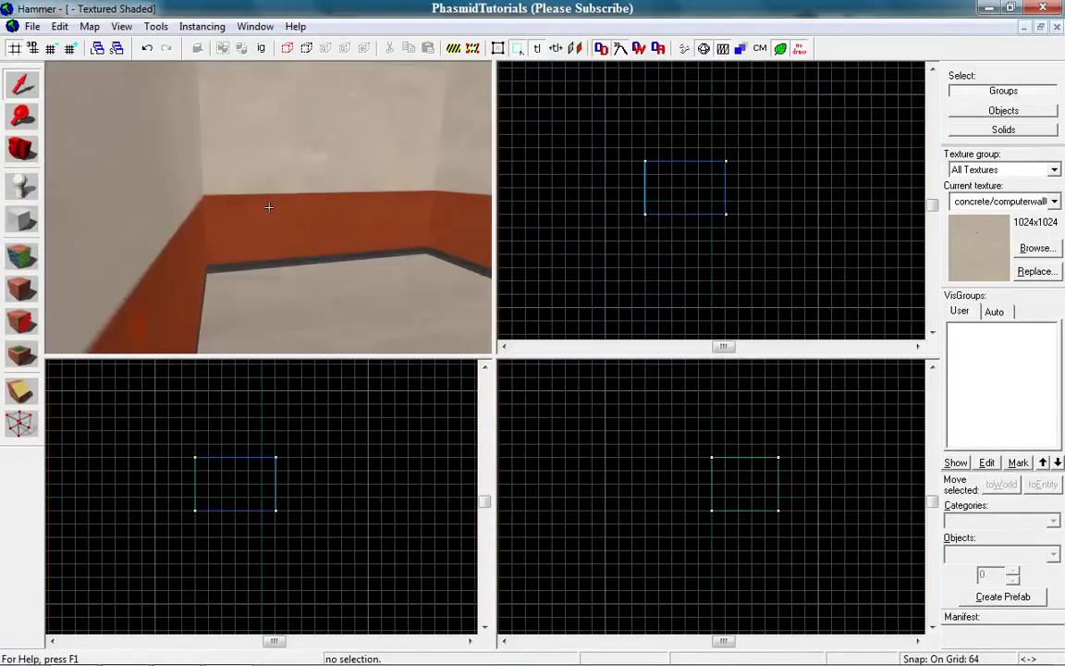
key("s")
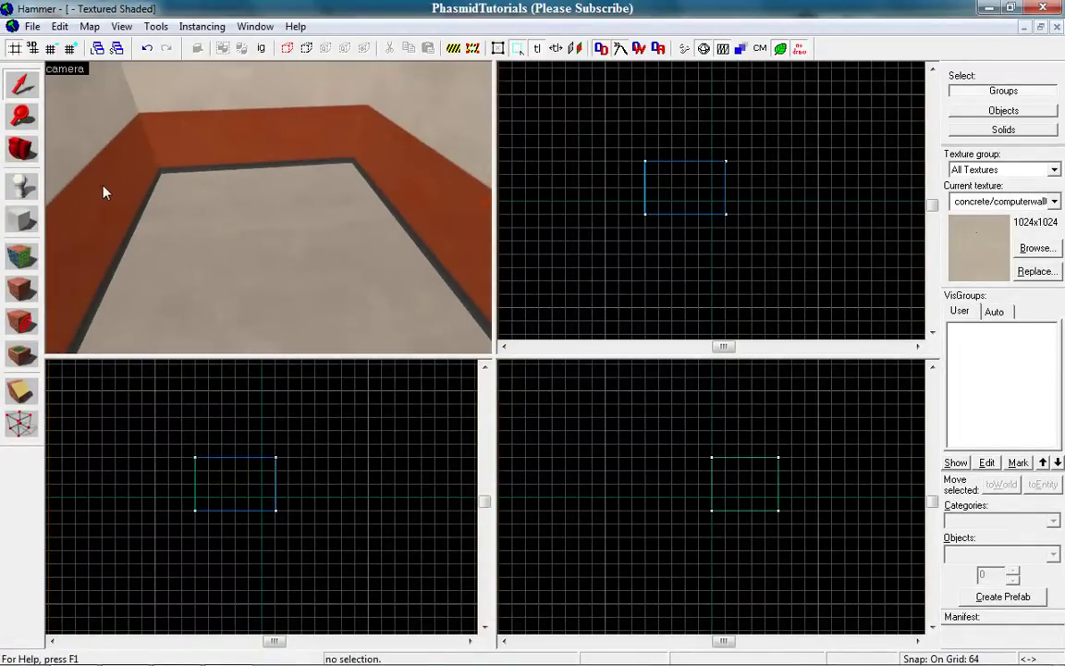
- Place an info_player_teamspawn entity on the room's floor
left_click(23, 187)
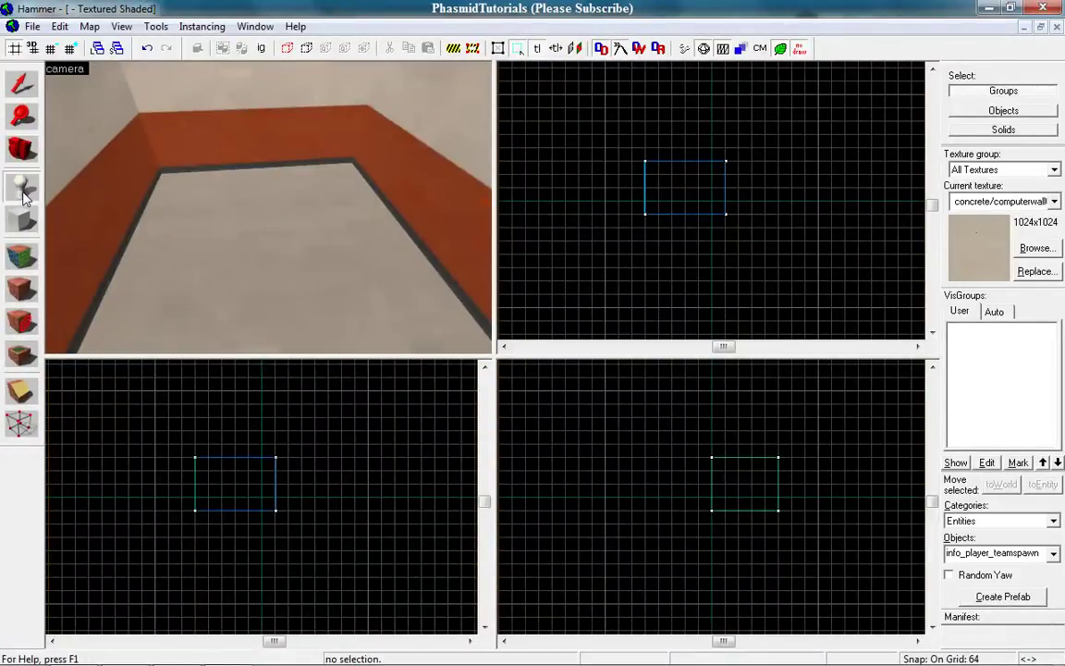
left_click(237, 221)
left_click(23, 84)
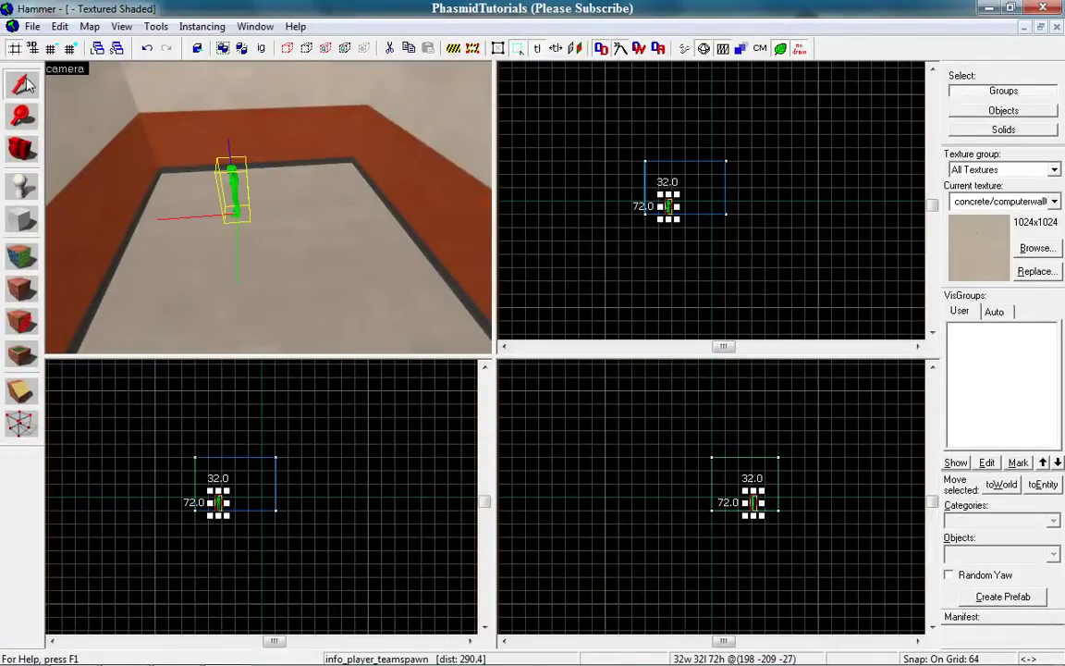
- Reduce the grid size to 8 and raise the player spawn about 7 units so it stands clear of the floor
scroll(719, 231, "up", 4)
scroll(661, 225, "up", 5)
key("Up")
key("Left")
scroll(605, 215, "up", 5)
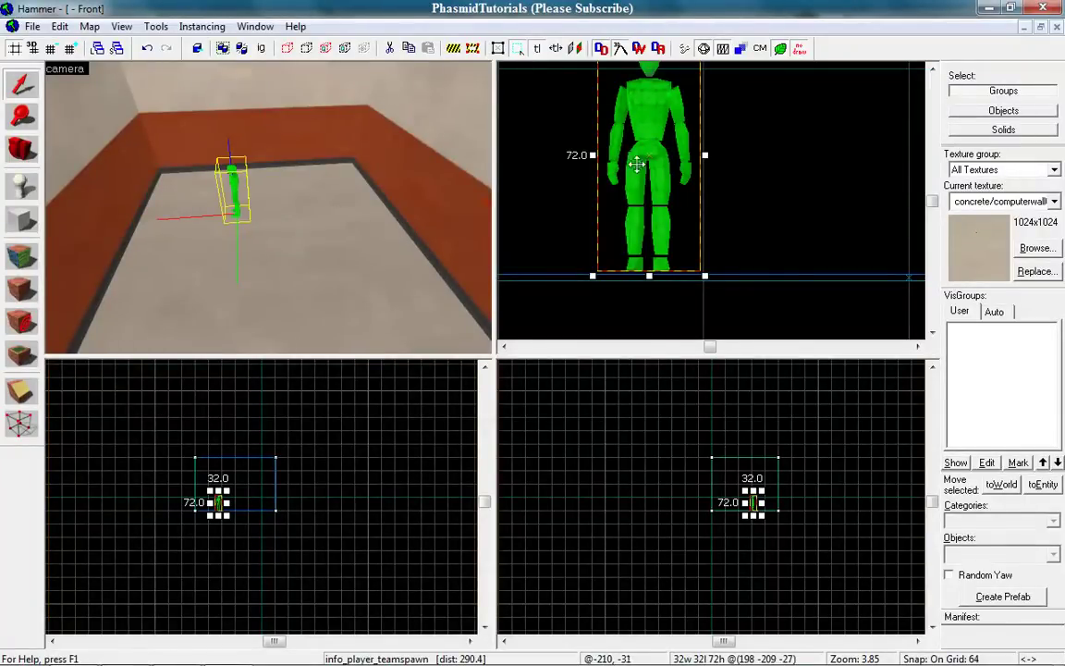
left_click(54, 48)
left_click(53, 48)
left_click(53, 48)
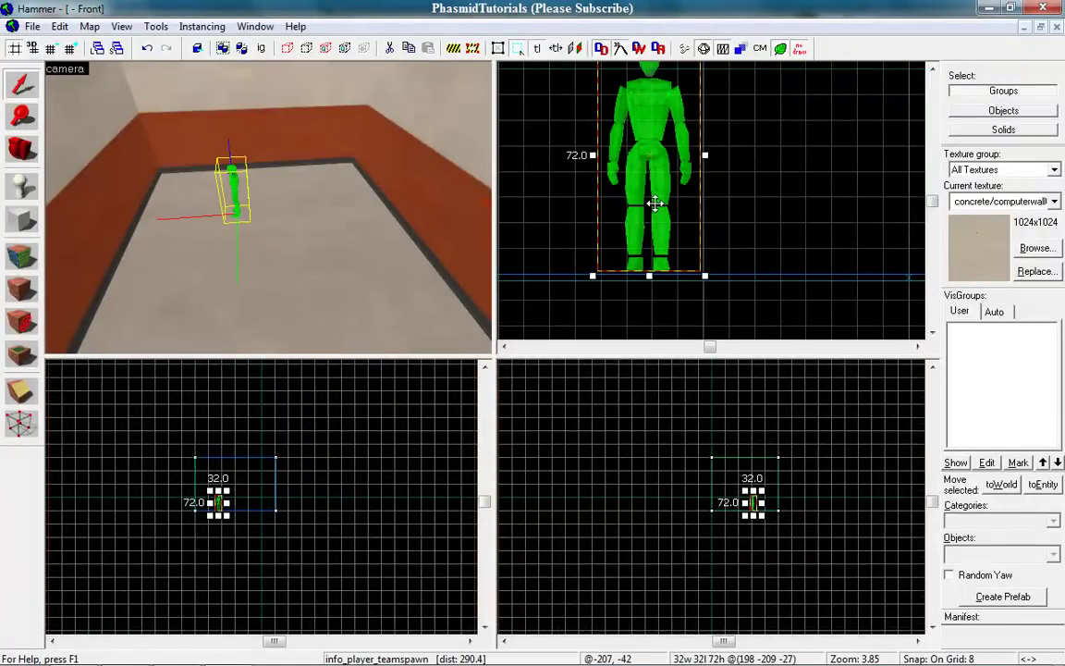
left_click_drag(655, 203, 649, 181)
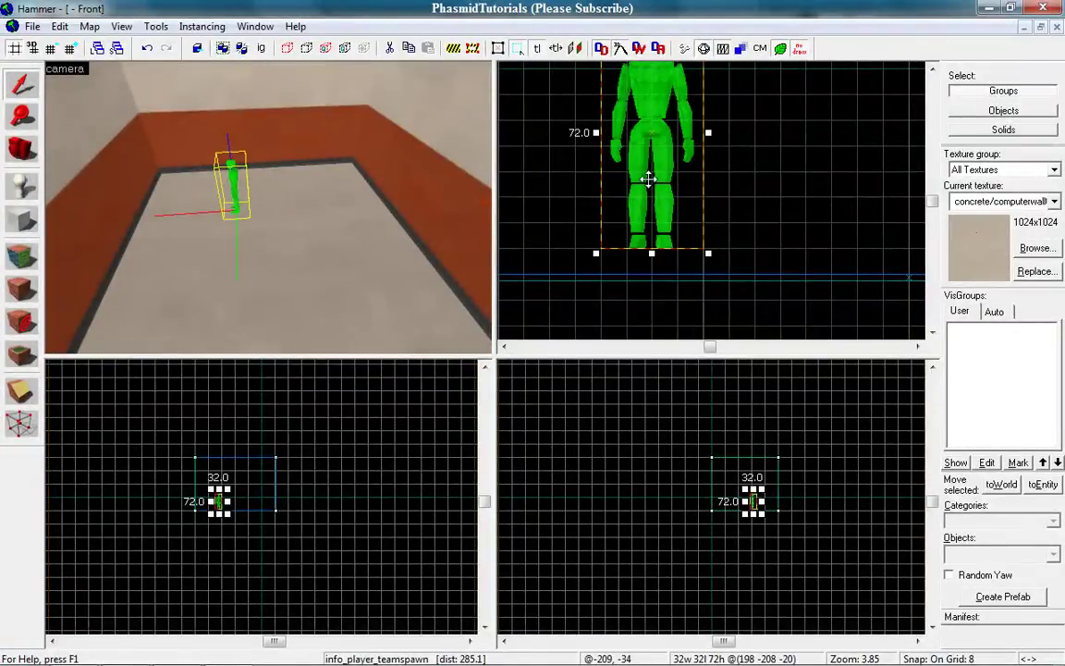
- Check the player spawn's height above the floor in the side view and its placement in the 3D view
scroll(673, 499, "up", 10)
scroll(673, 470, "up", 3)
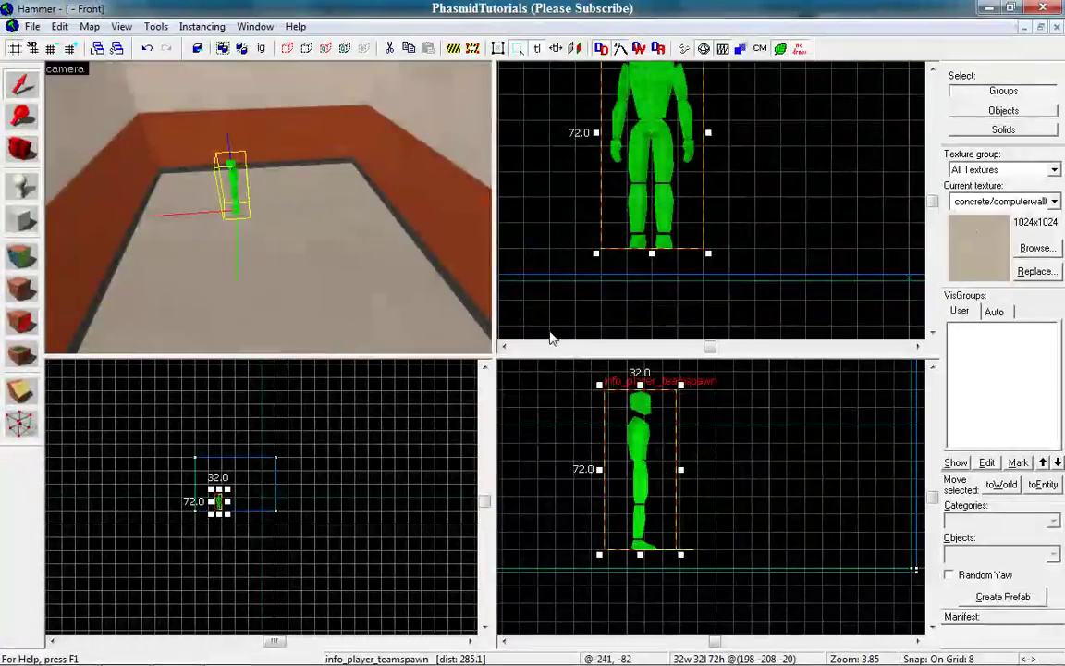
key("z")
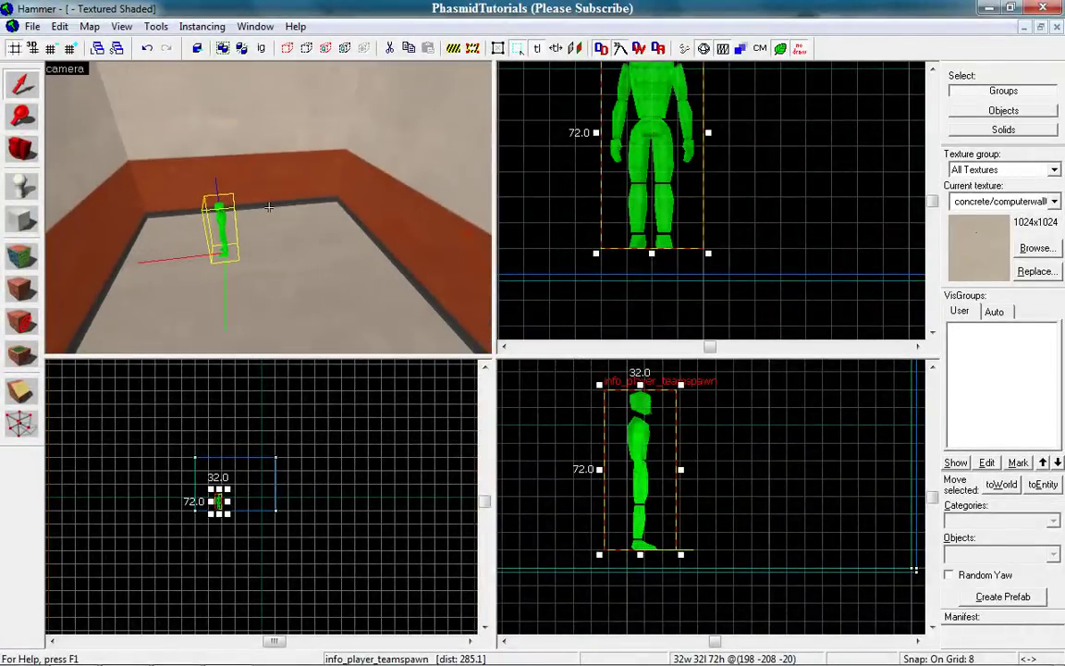
key("w")
key("a")
key("w")
key("s")
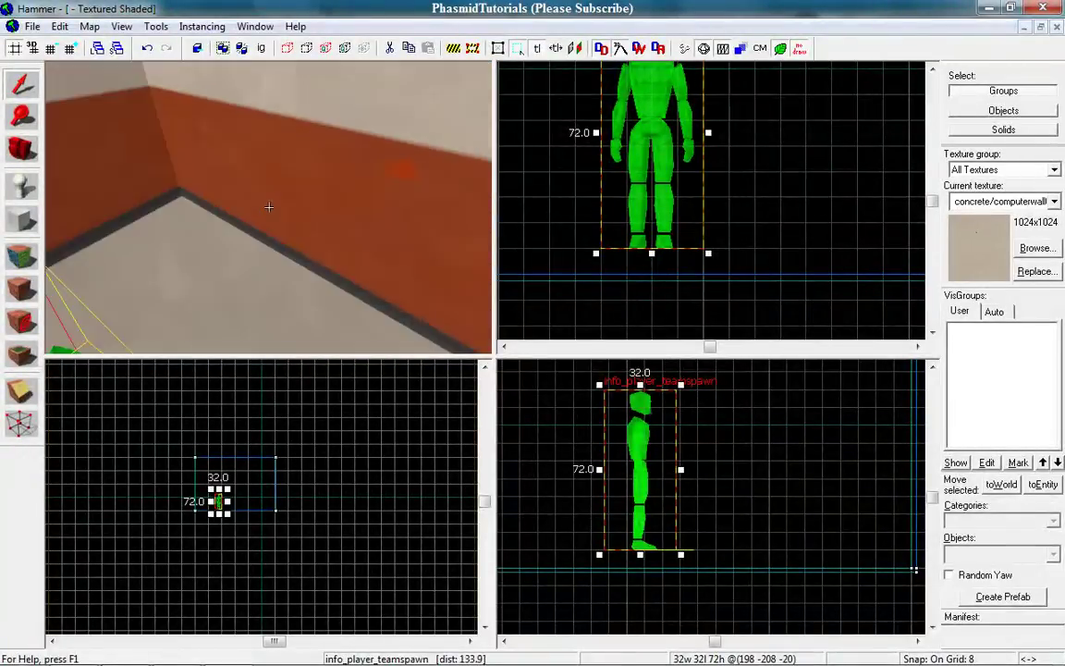
key("s")
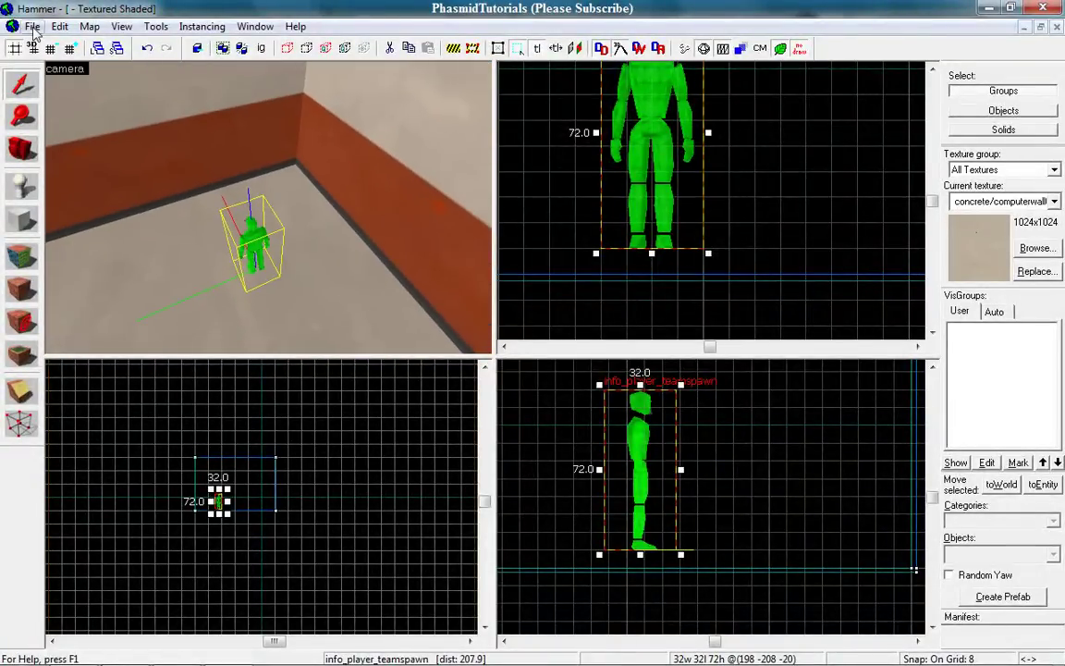
- Save the map to the Desktop as test in the Valve Map Files format
left_click(33, 27)
left_click(56, 116)
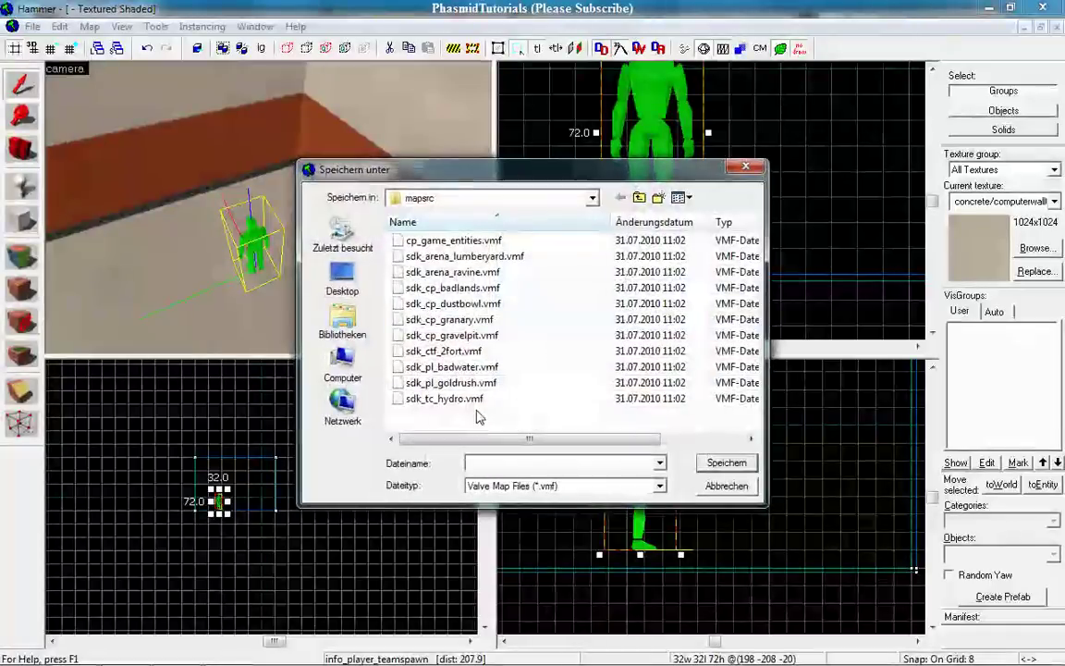
left_click(342, 278)
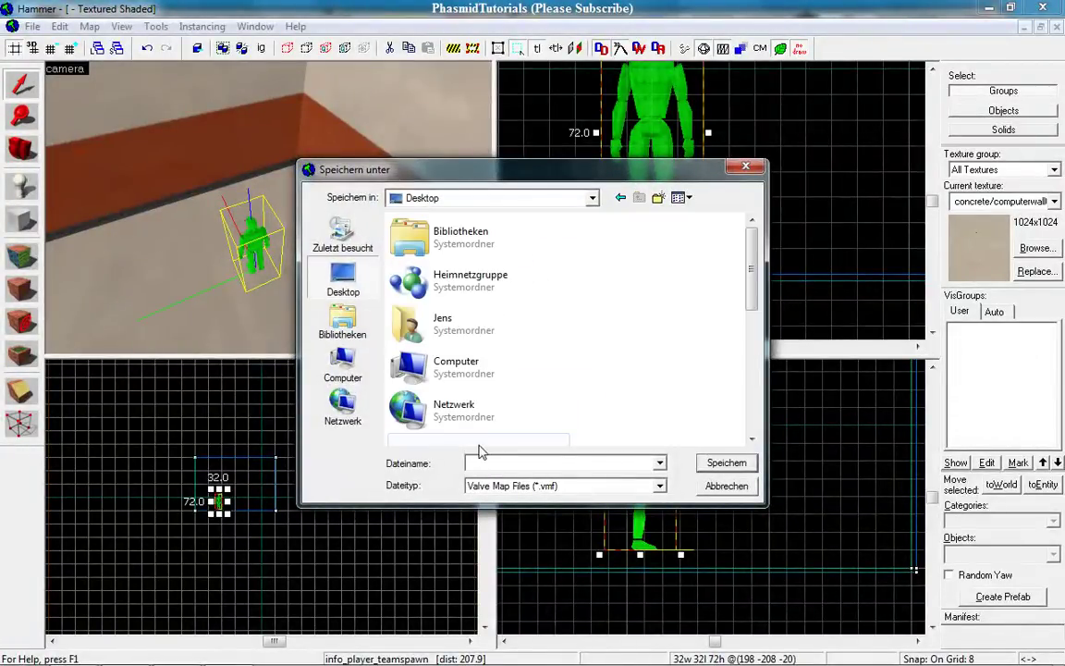
type("le")
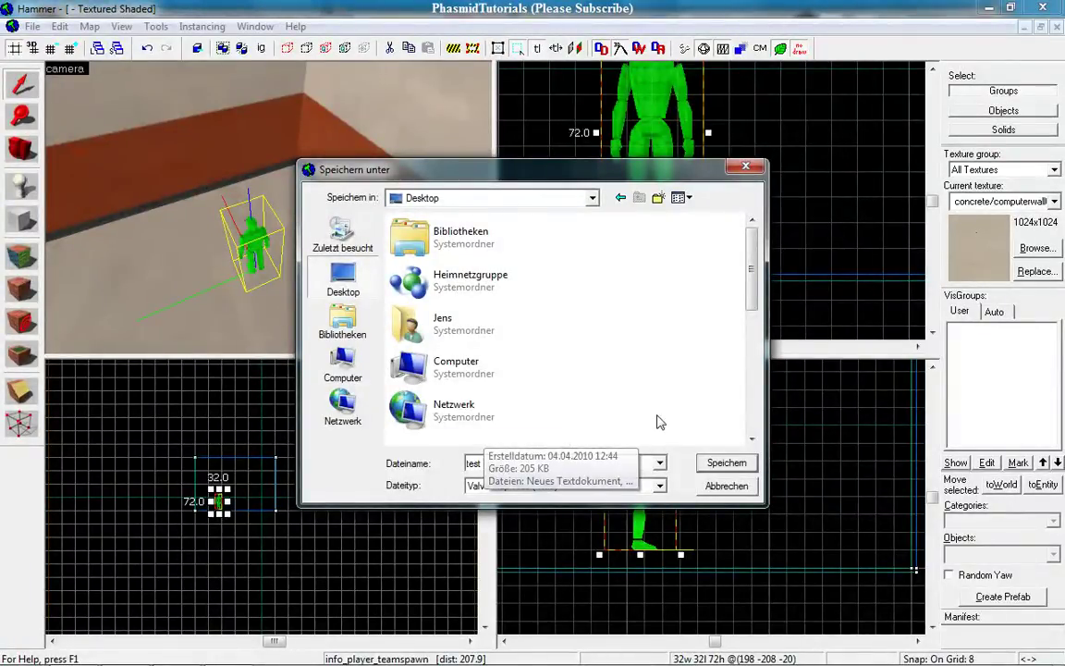
key("BackSpace")
left_click(726, 464)
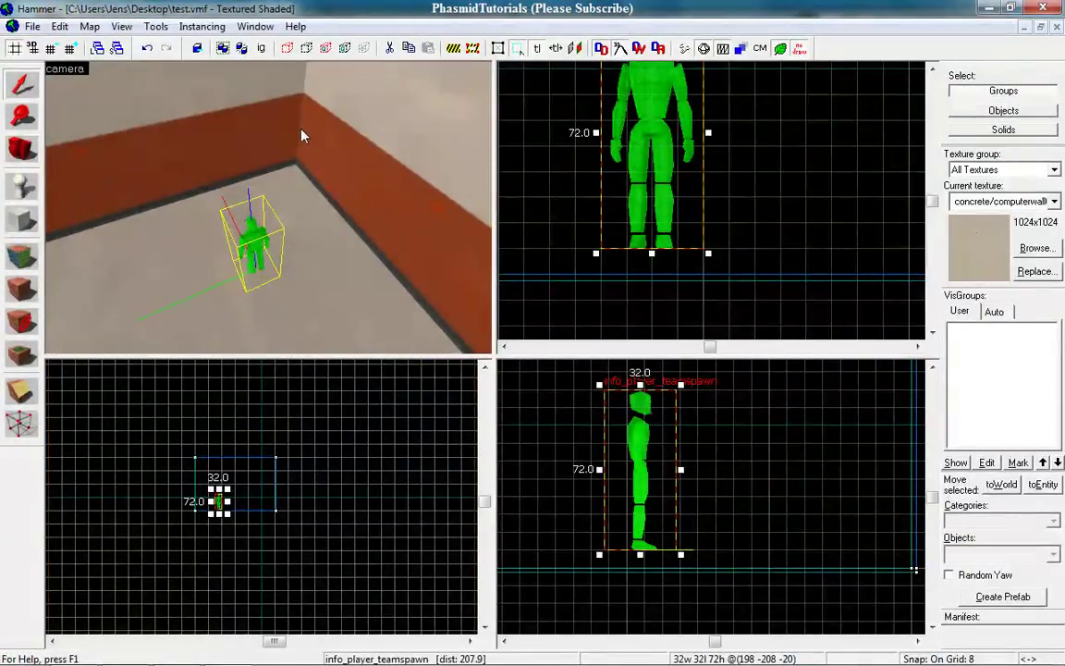
- Examine the finished room's walls, corners and player spawn from several angles in the 3D view
key("z")
key("w")
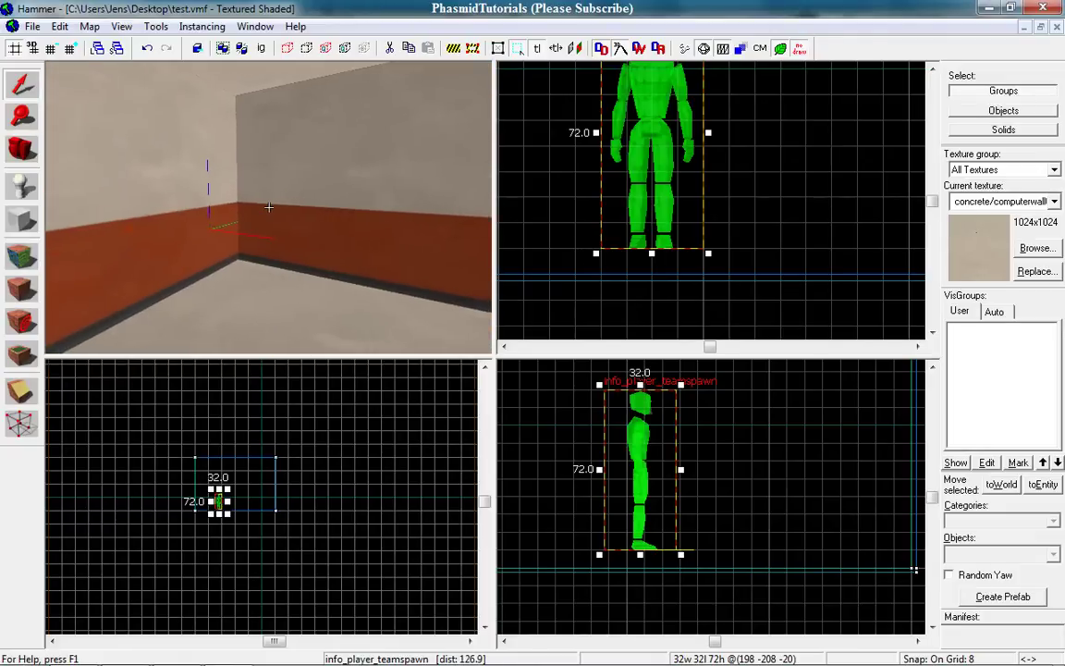
key("s")
key("s")
key("s")
key("w")
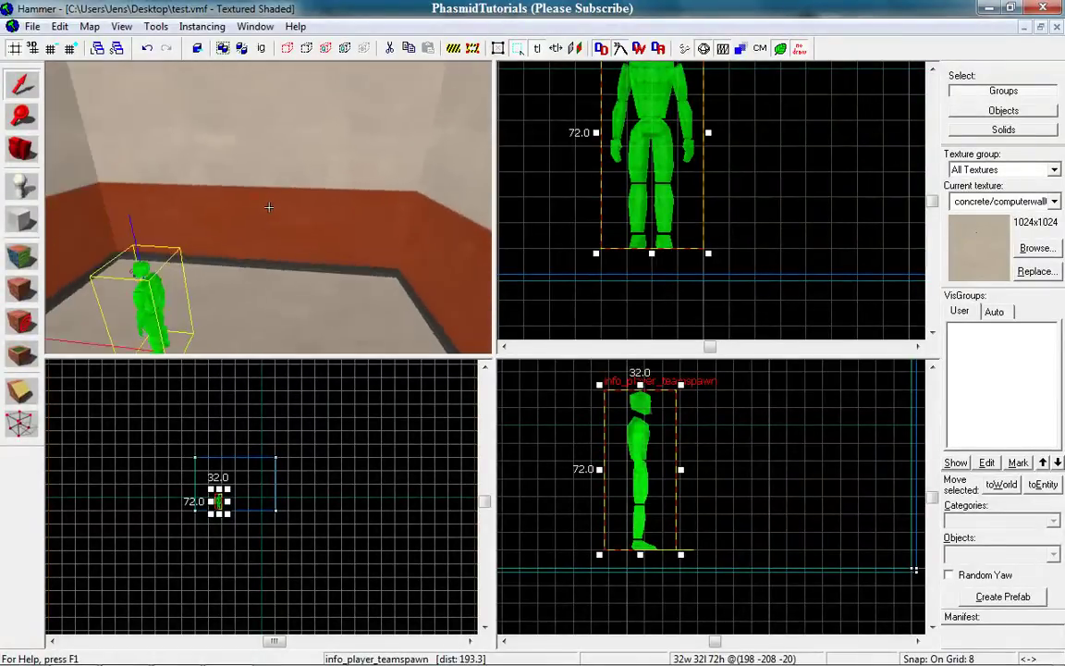
key("w")
key("z")
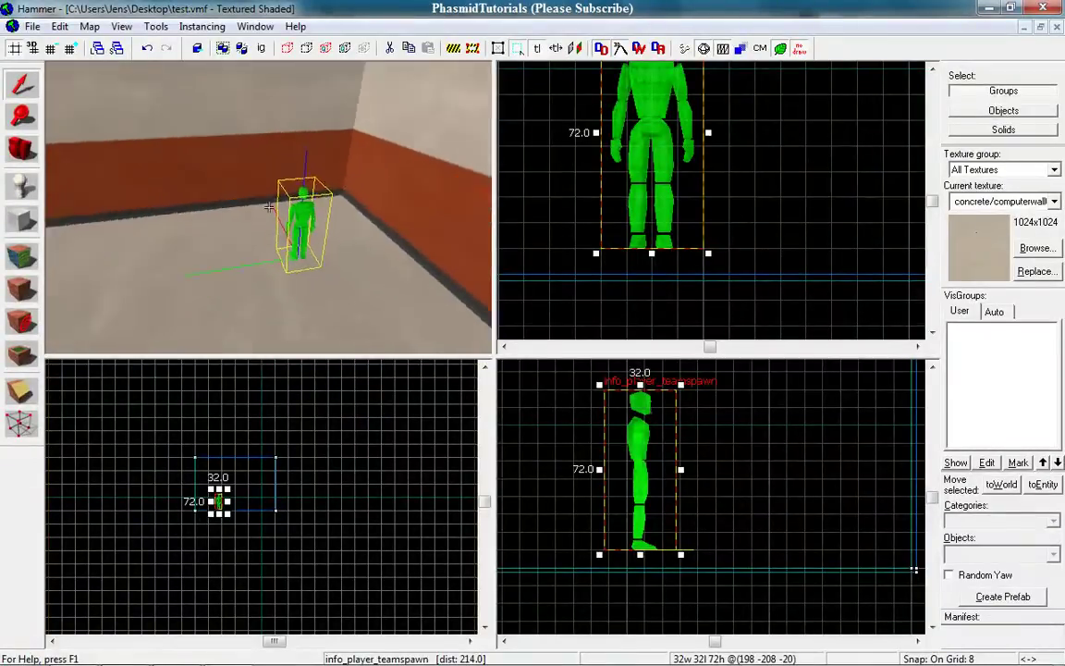
key("w")
key("w")
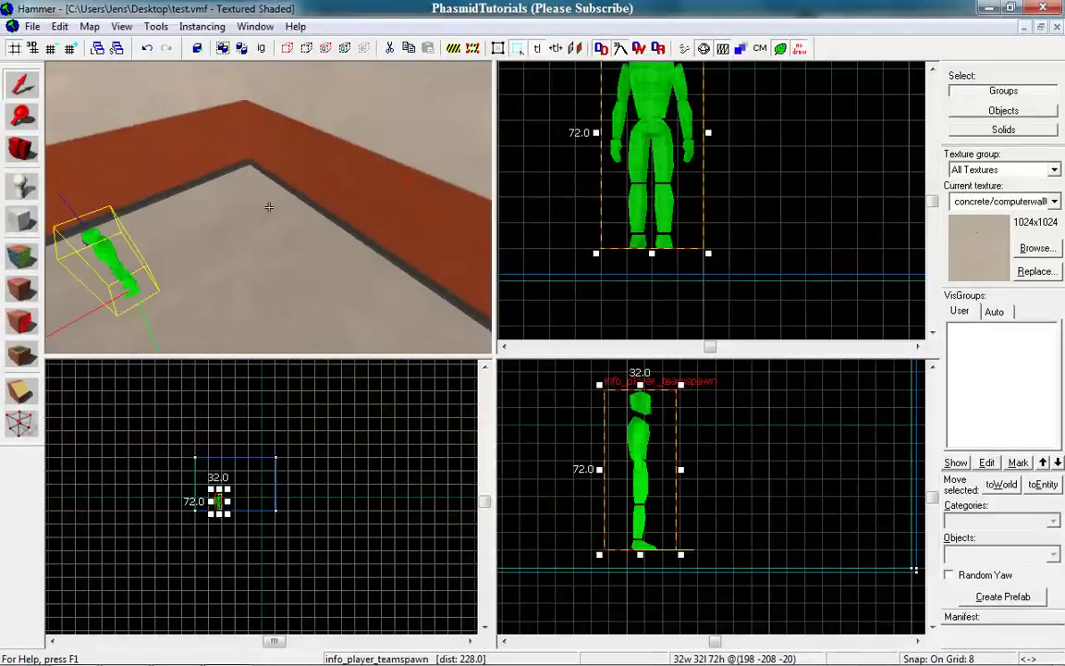
key("s")
key("Down")
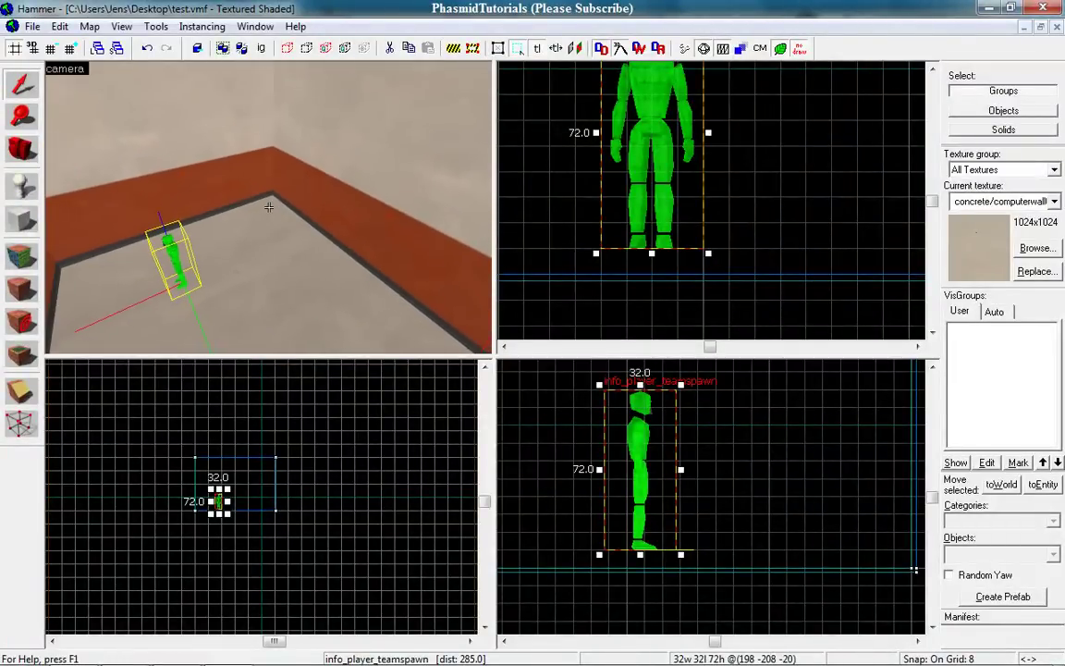
key("Right")
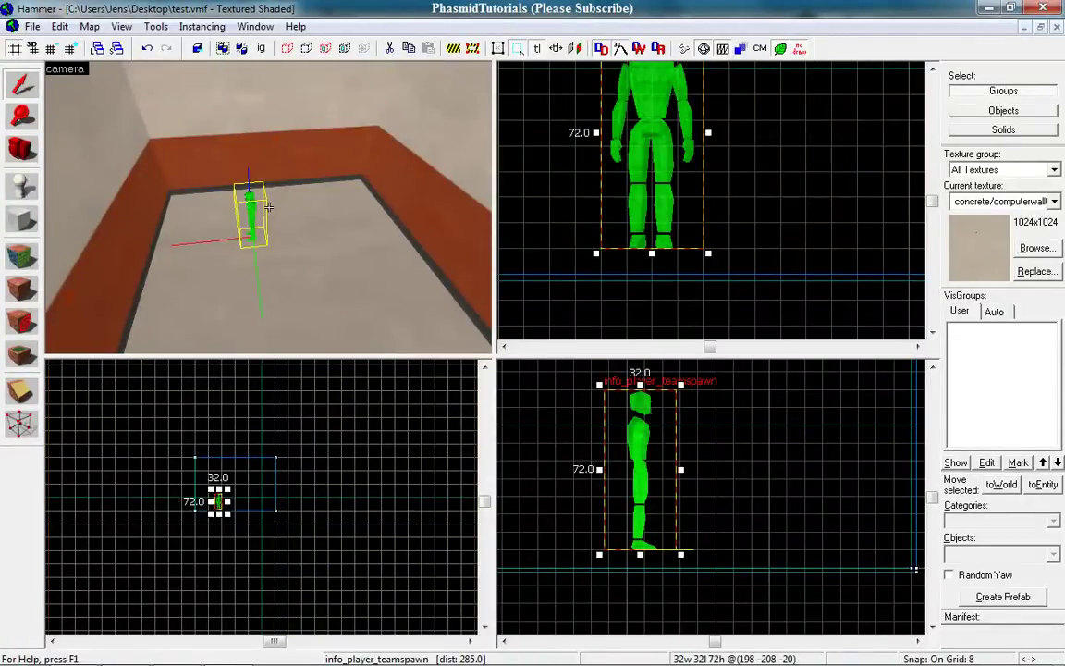